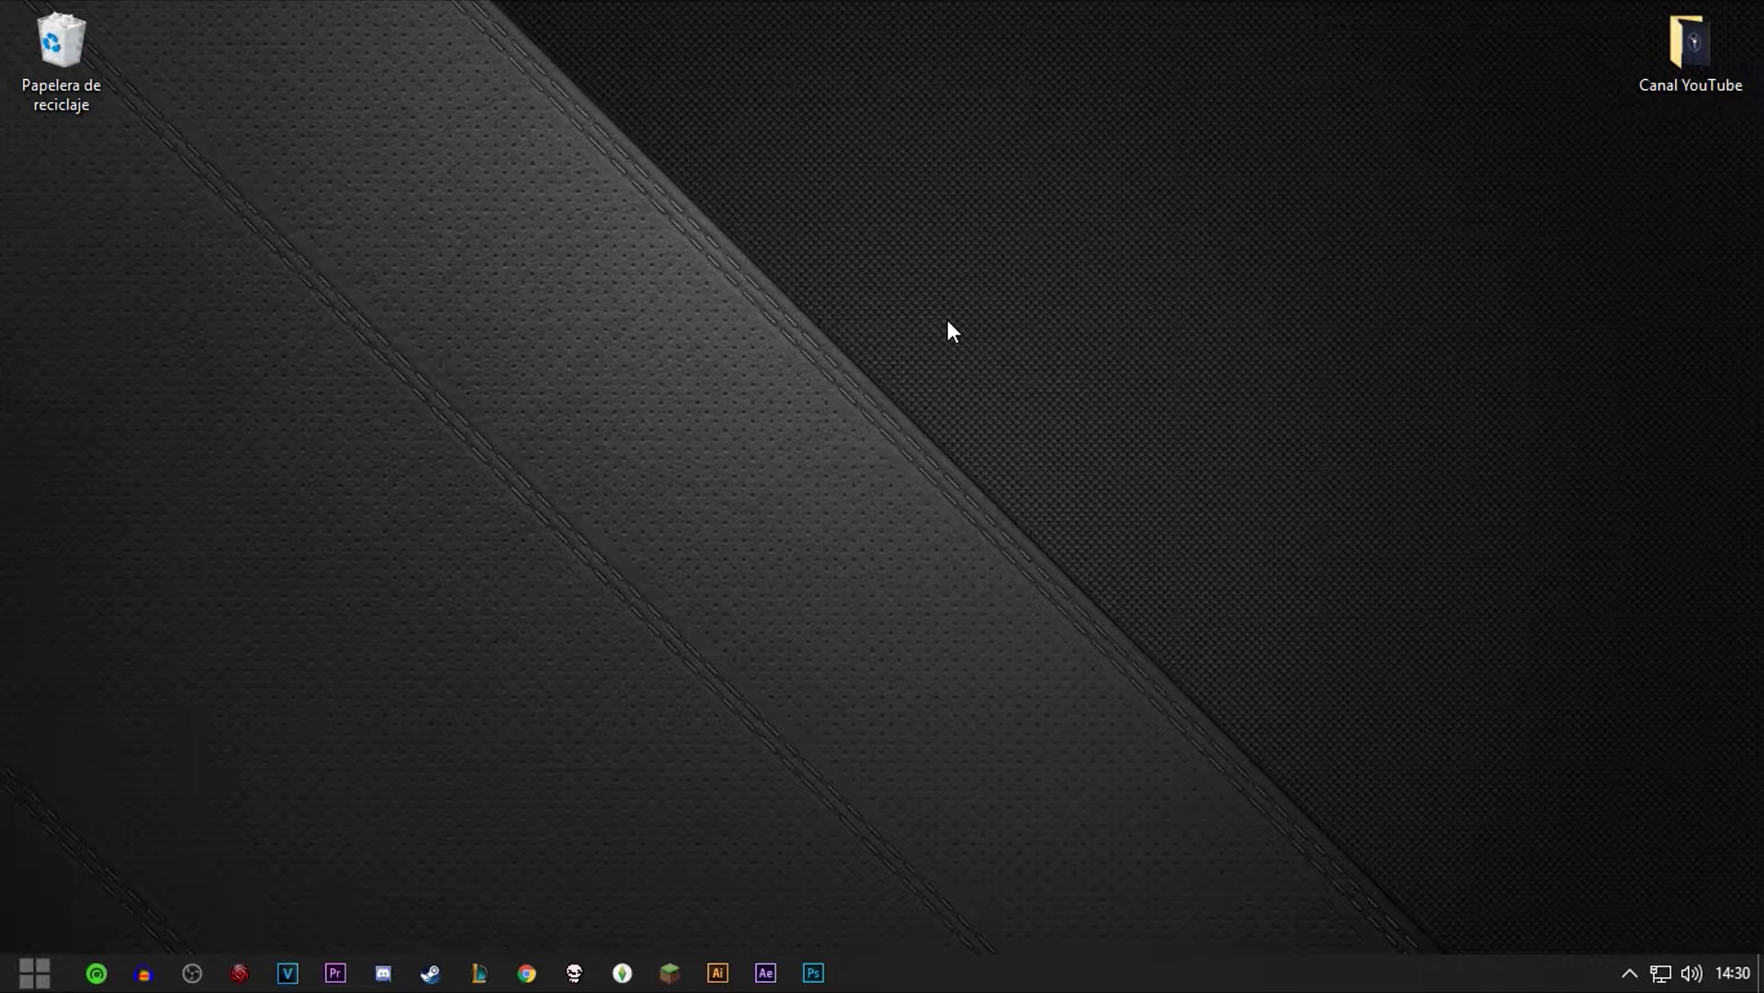
Launch OBS and open the Emision section of its configuration.
left_click(199, 967)
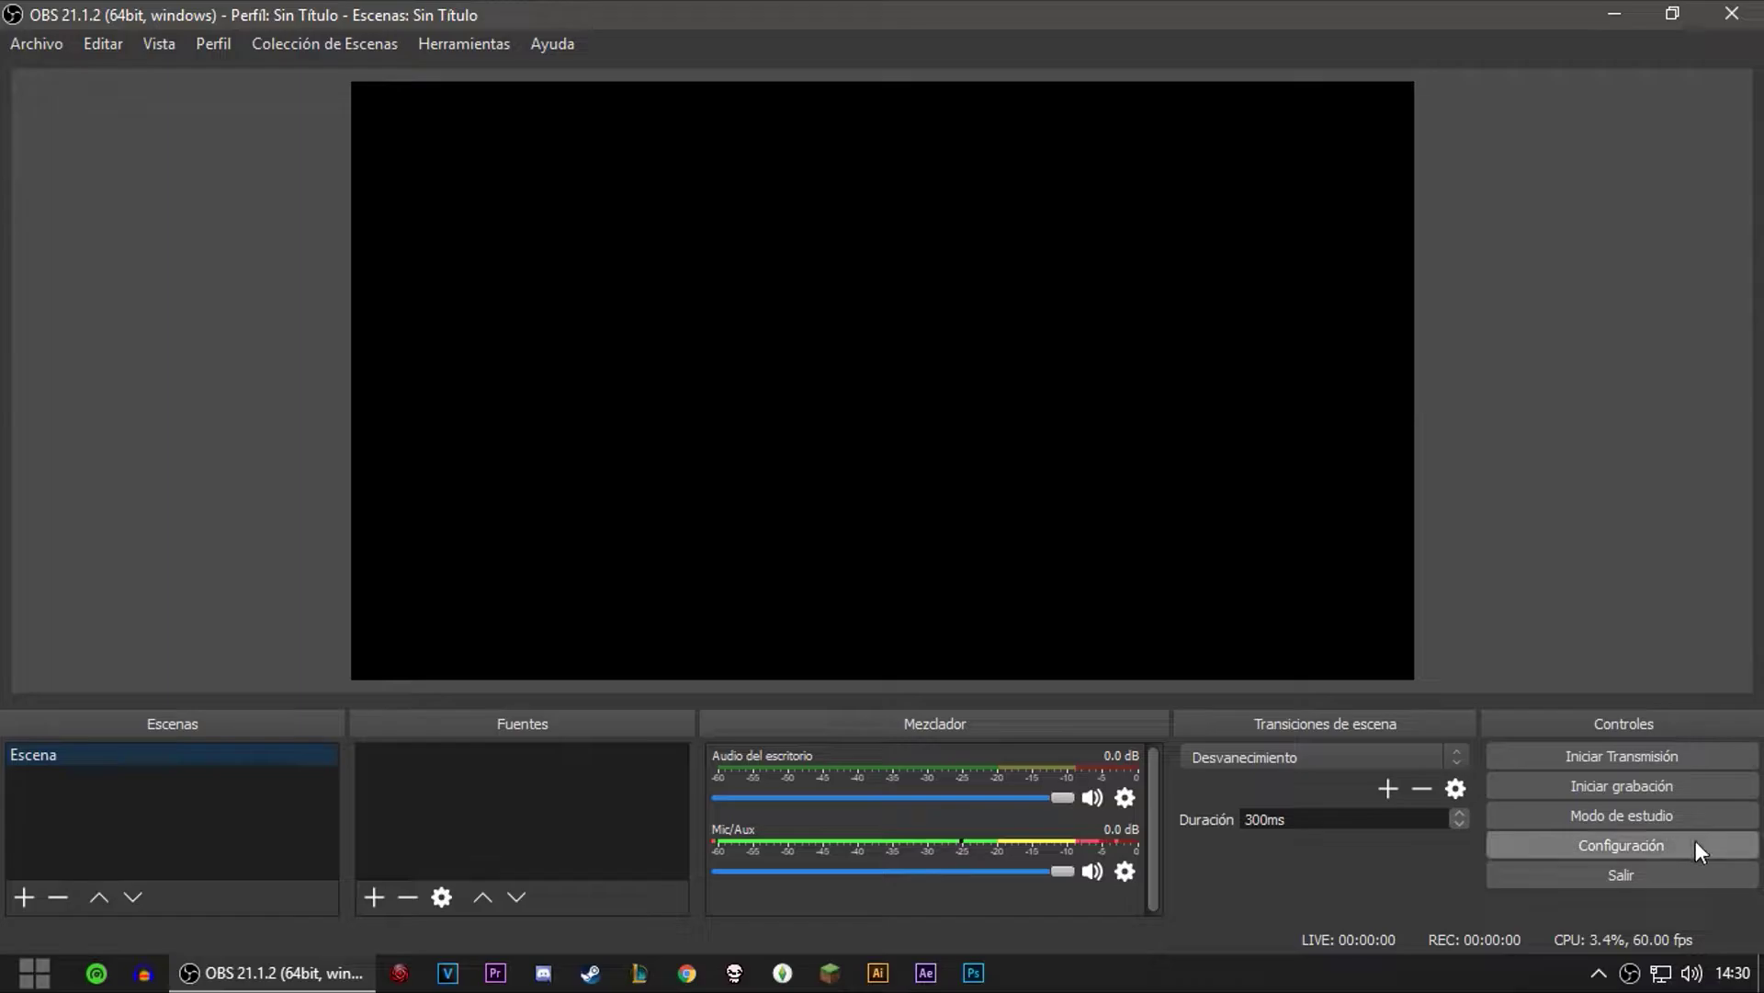
left_click(1666, 842)
left_click_drag(572, 23, 564, 95)
left_click(374, 172)
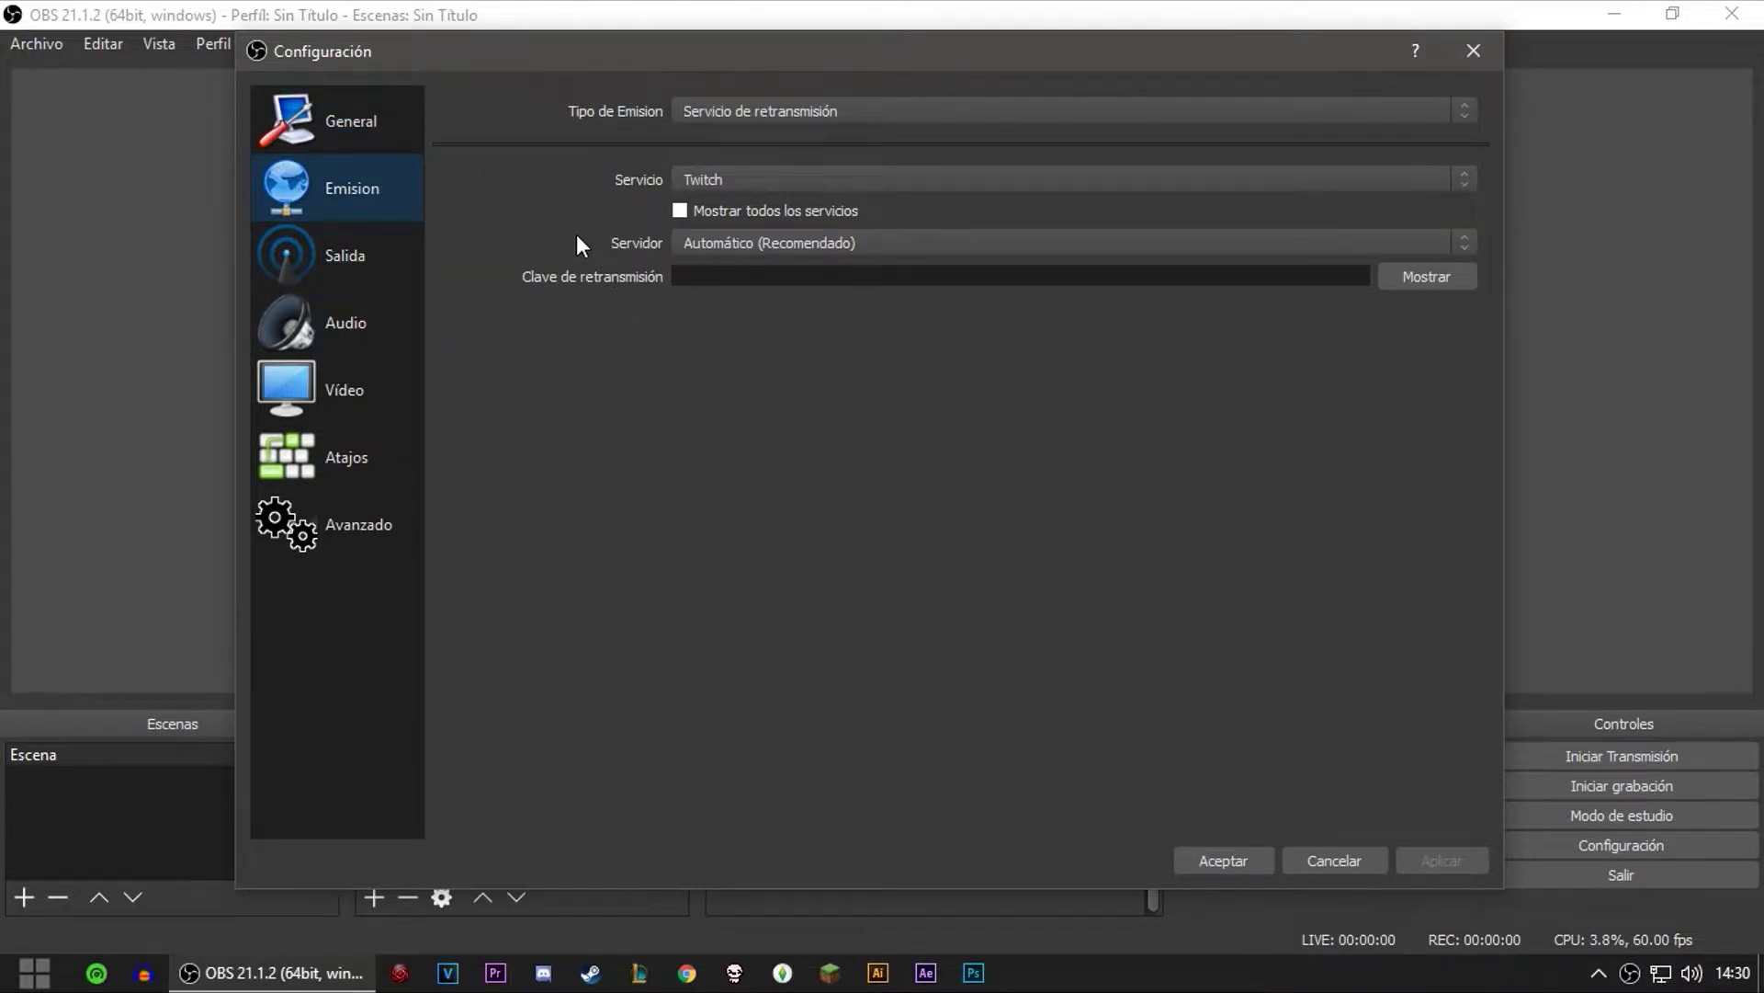
Use the Avanzado output mode and open the recording output settings.
left_click(385, 263)
left_click(774, 110)
left_click(773, 109)
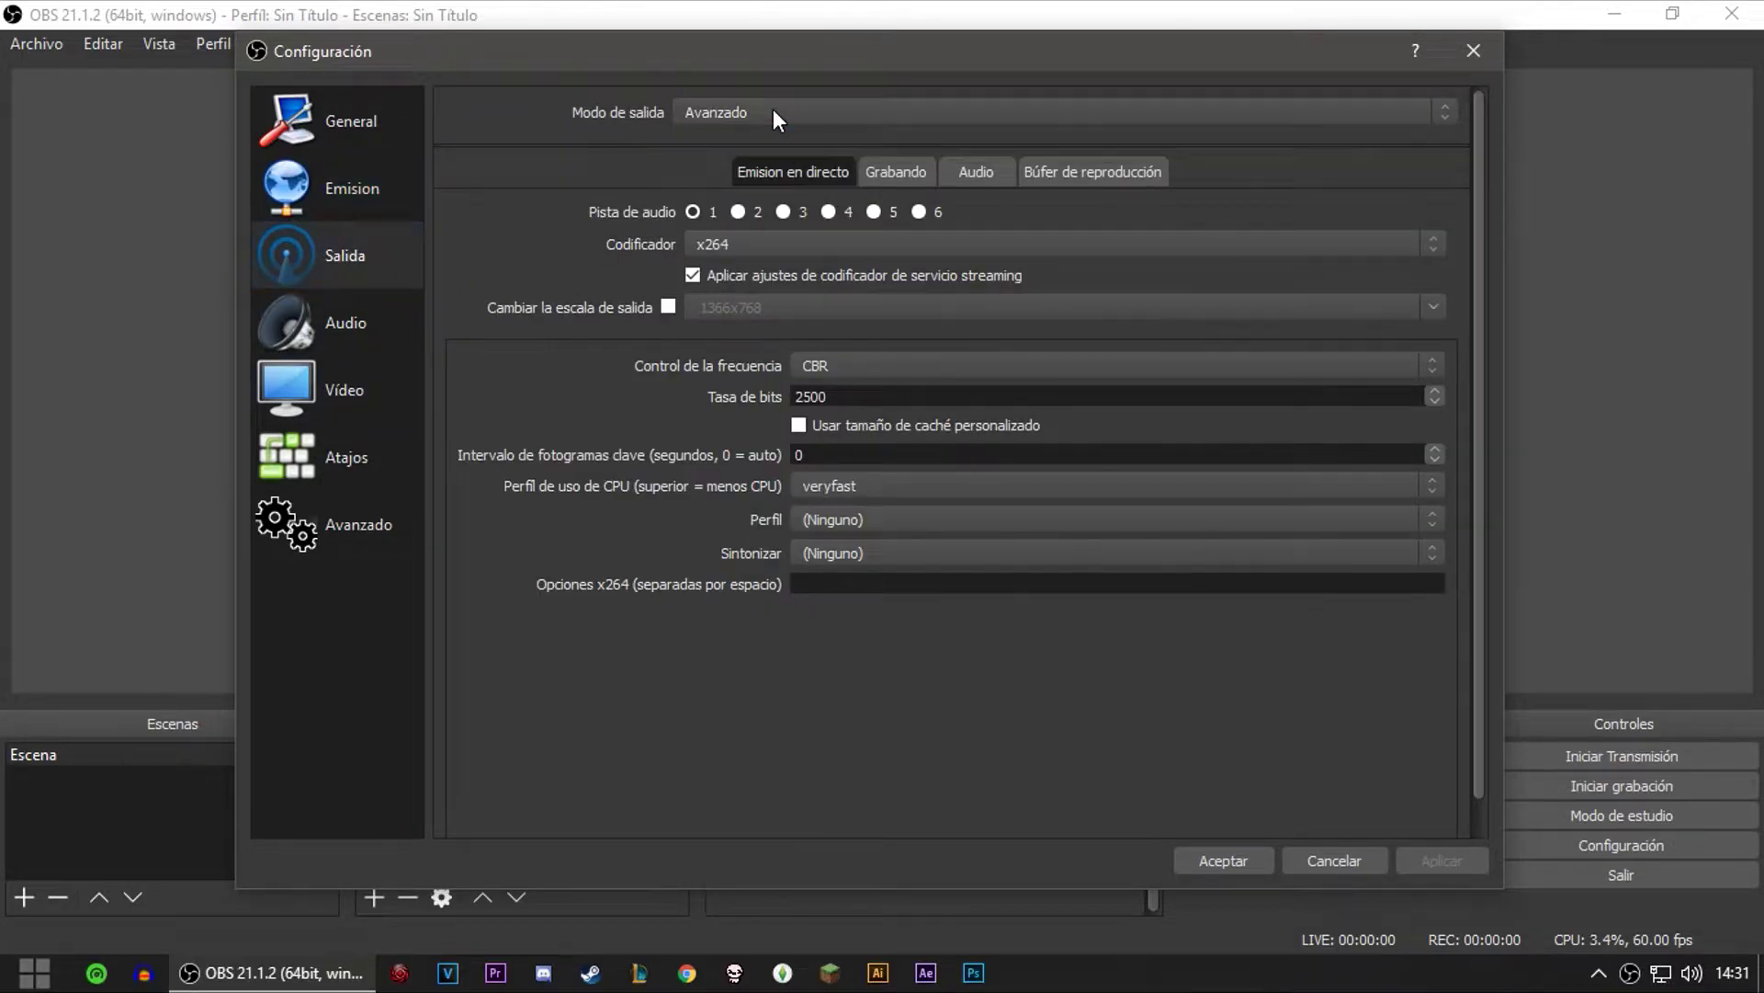
left_click(896, 171)
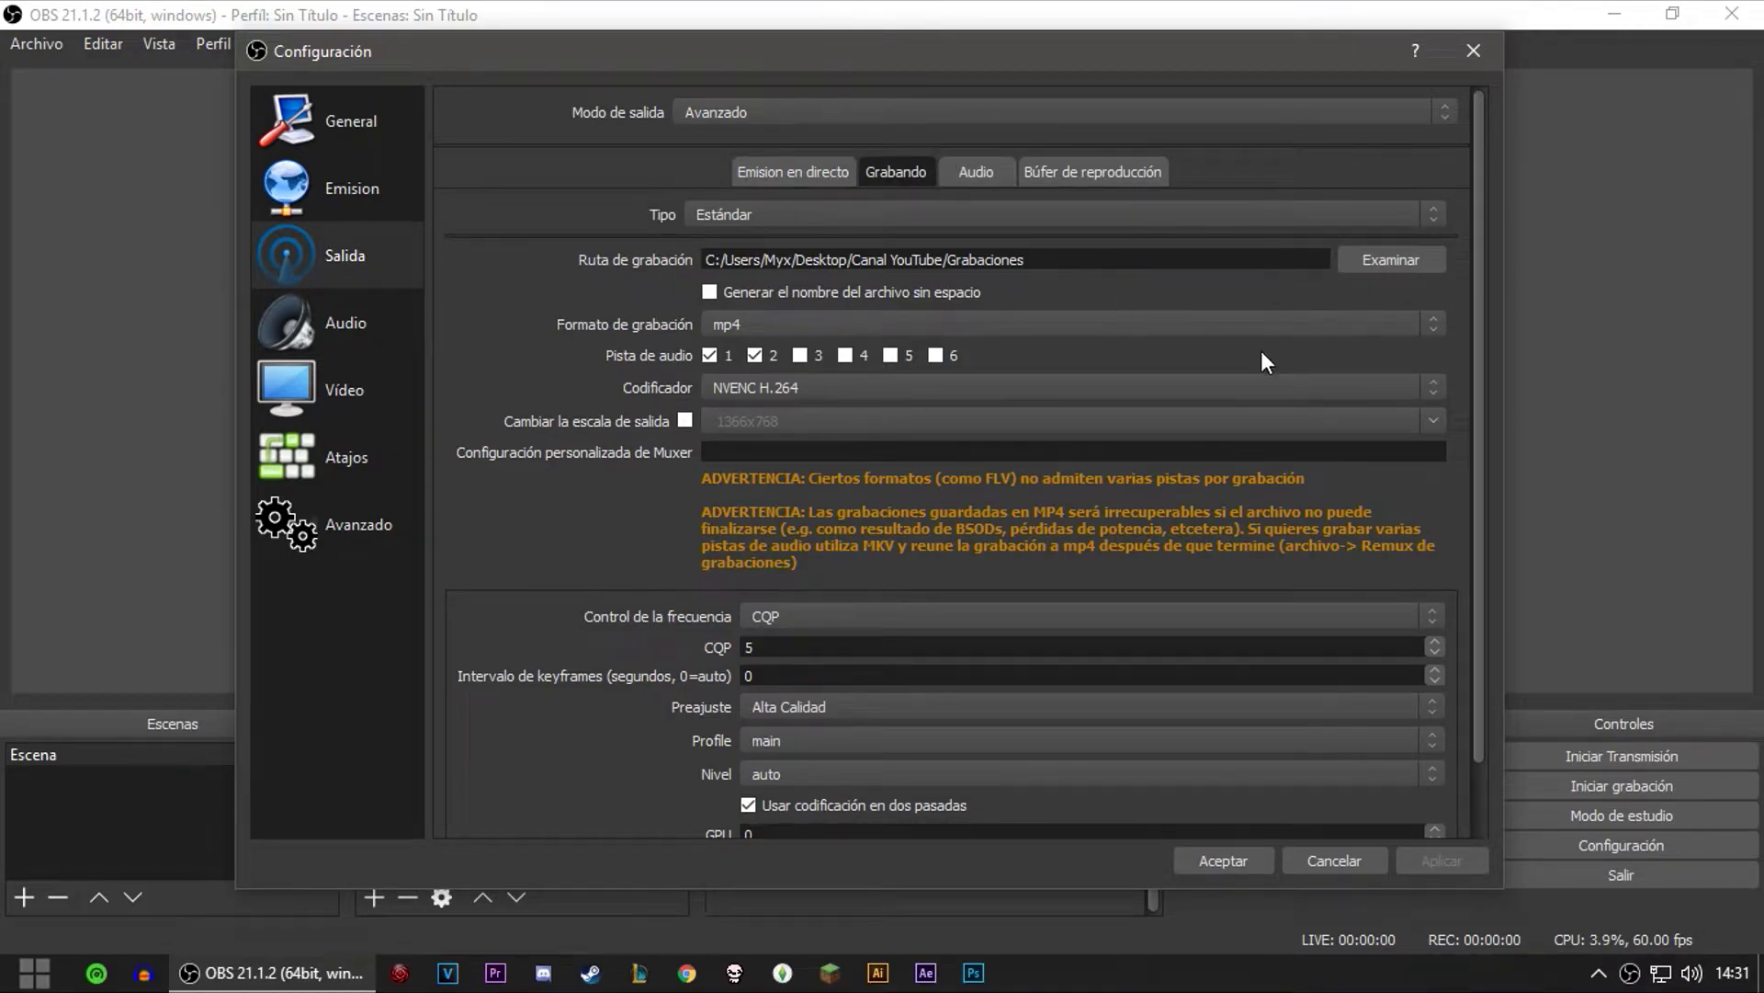
Configure recordings as mp4 with audio tracks 1 and 2 enabled and NVENC H.264 as the encoder.
scroll(1476, 340, "down", 1)
scroll(1479, 367, "up", 1)
left_click(755, 355)
left_click(755, 355)
left_click(818, 320)
left_click(818, 320)
left_click(807, 388)
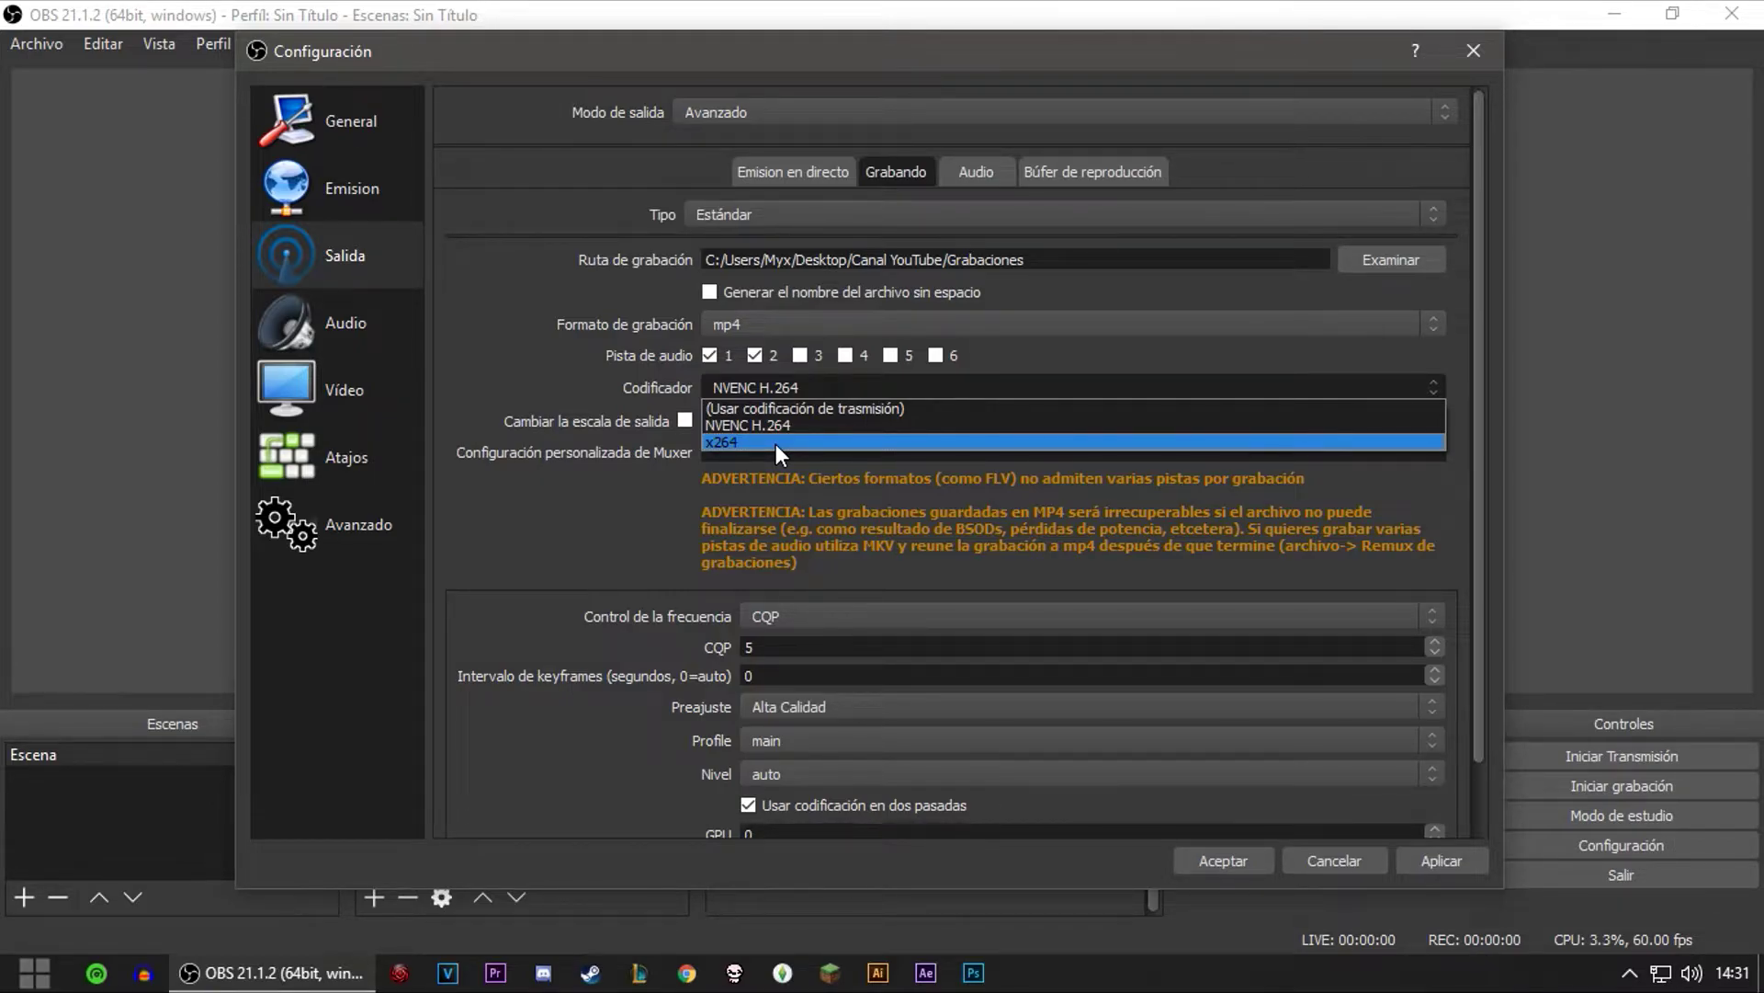
left_click(751, 432)
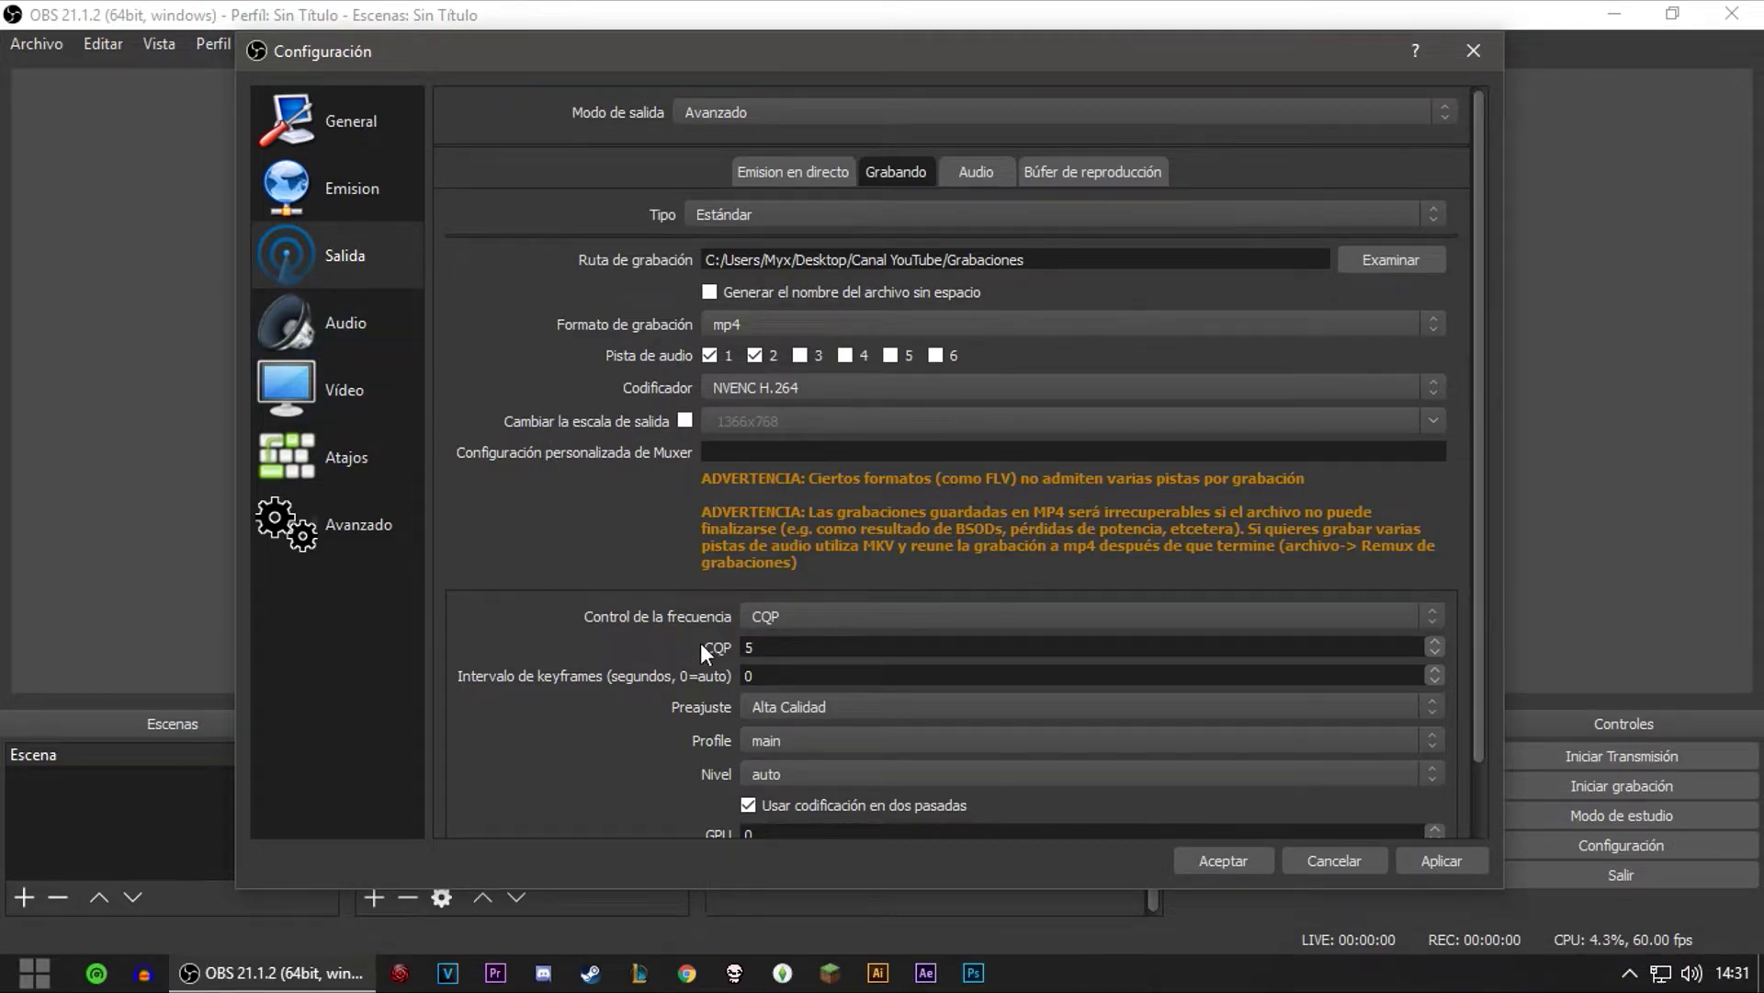
Set the recording encoder's rate control to CQP and apply the output settings.
left_click_drag(1474, 428, 1032, 555)
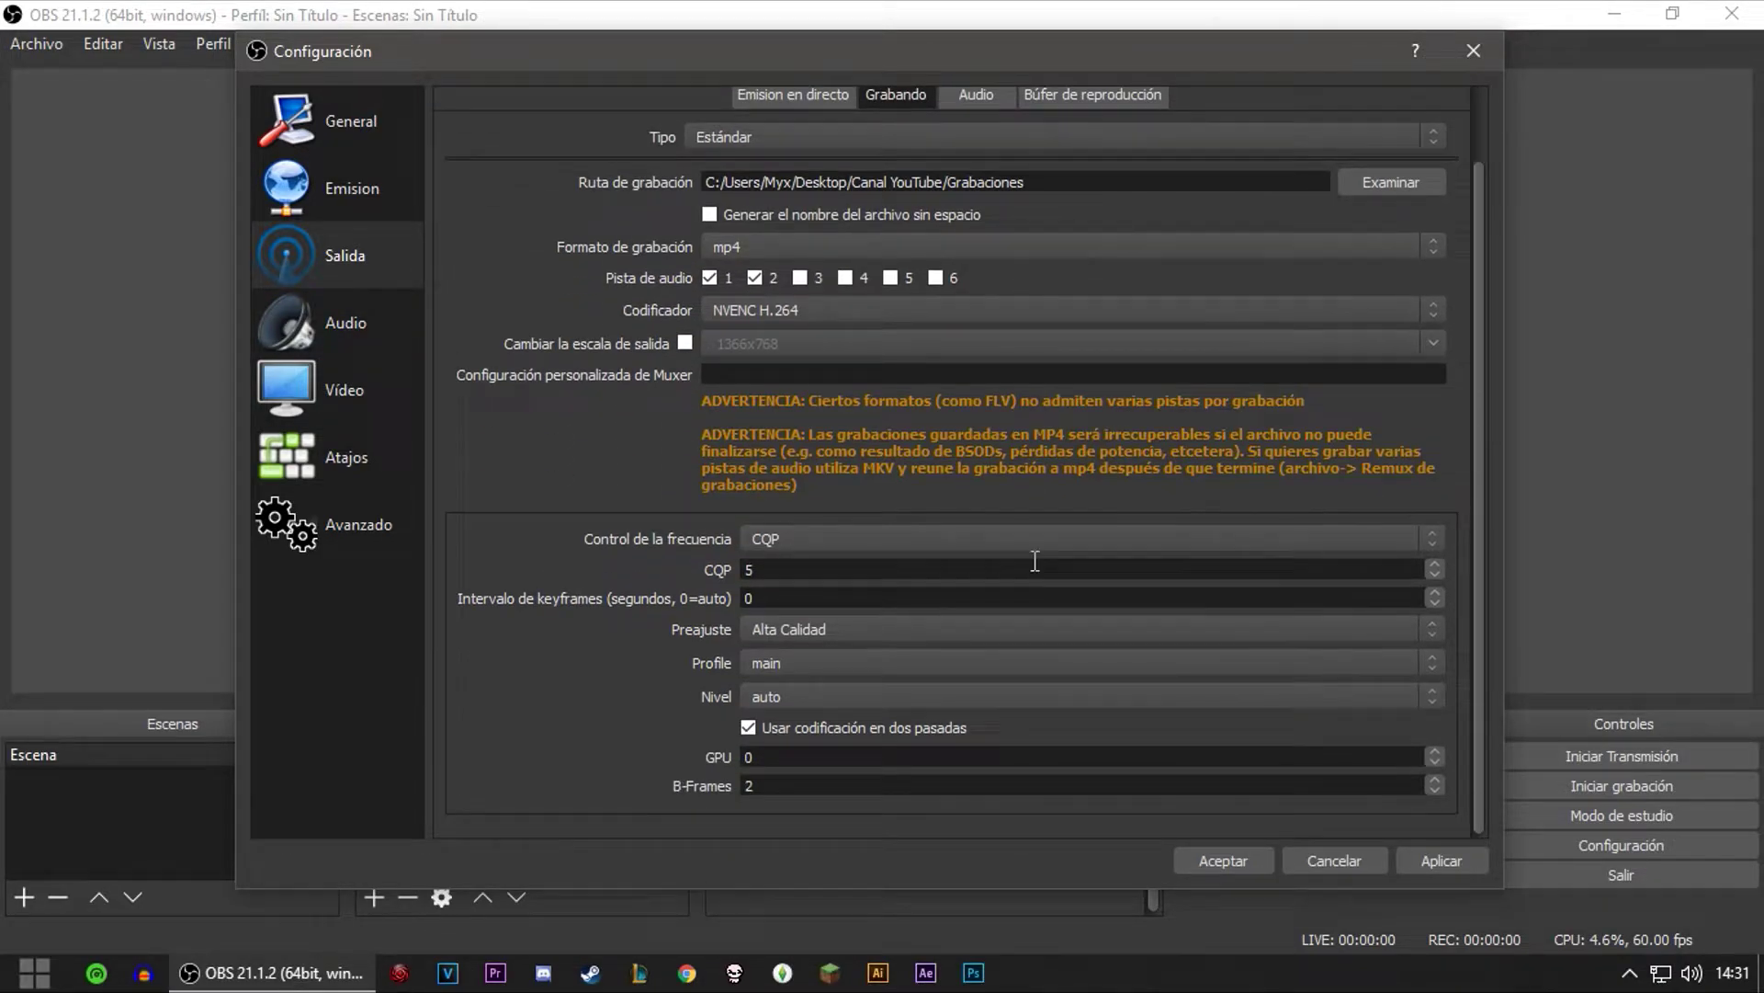
left_click(902, 541)
left_click(902, 540)
left_click(847, 538)
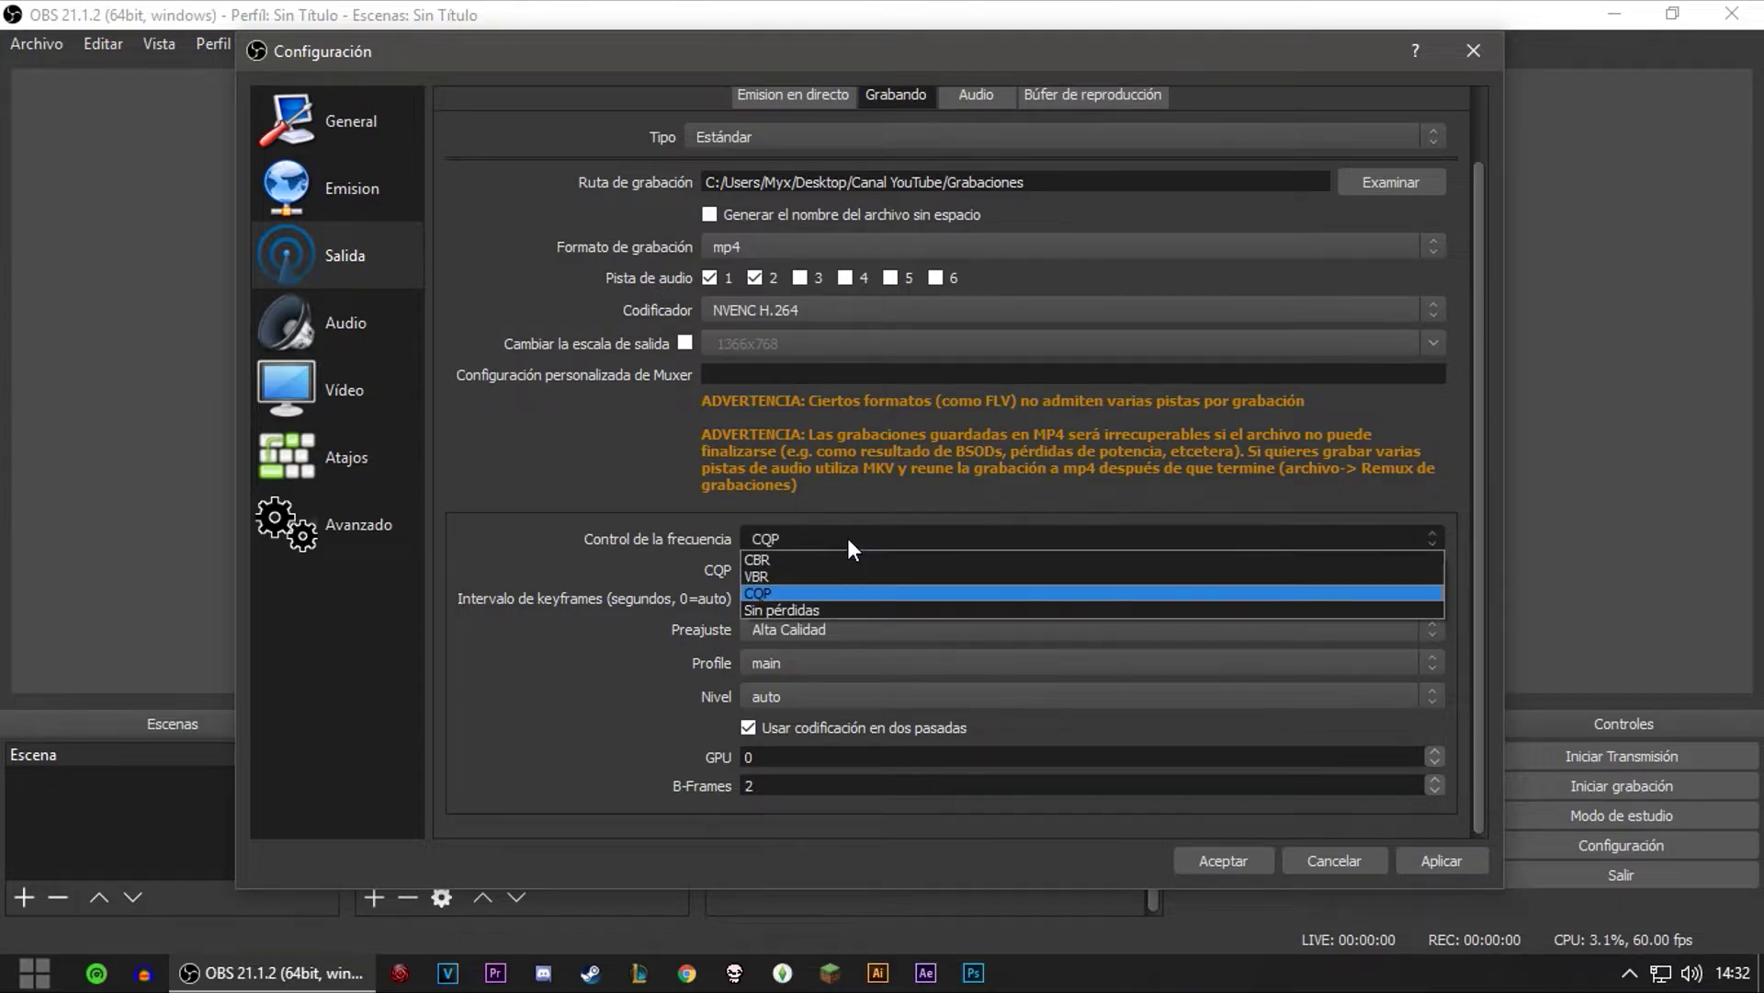
left_click(785, 595)
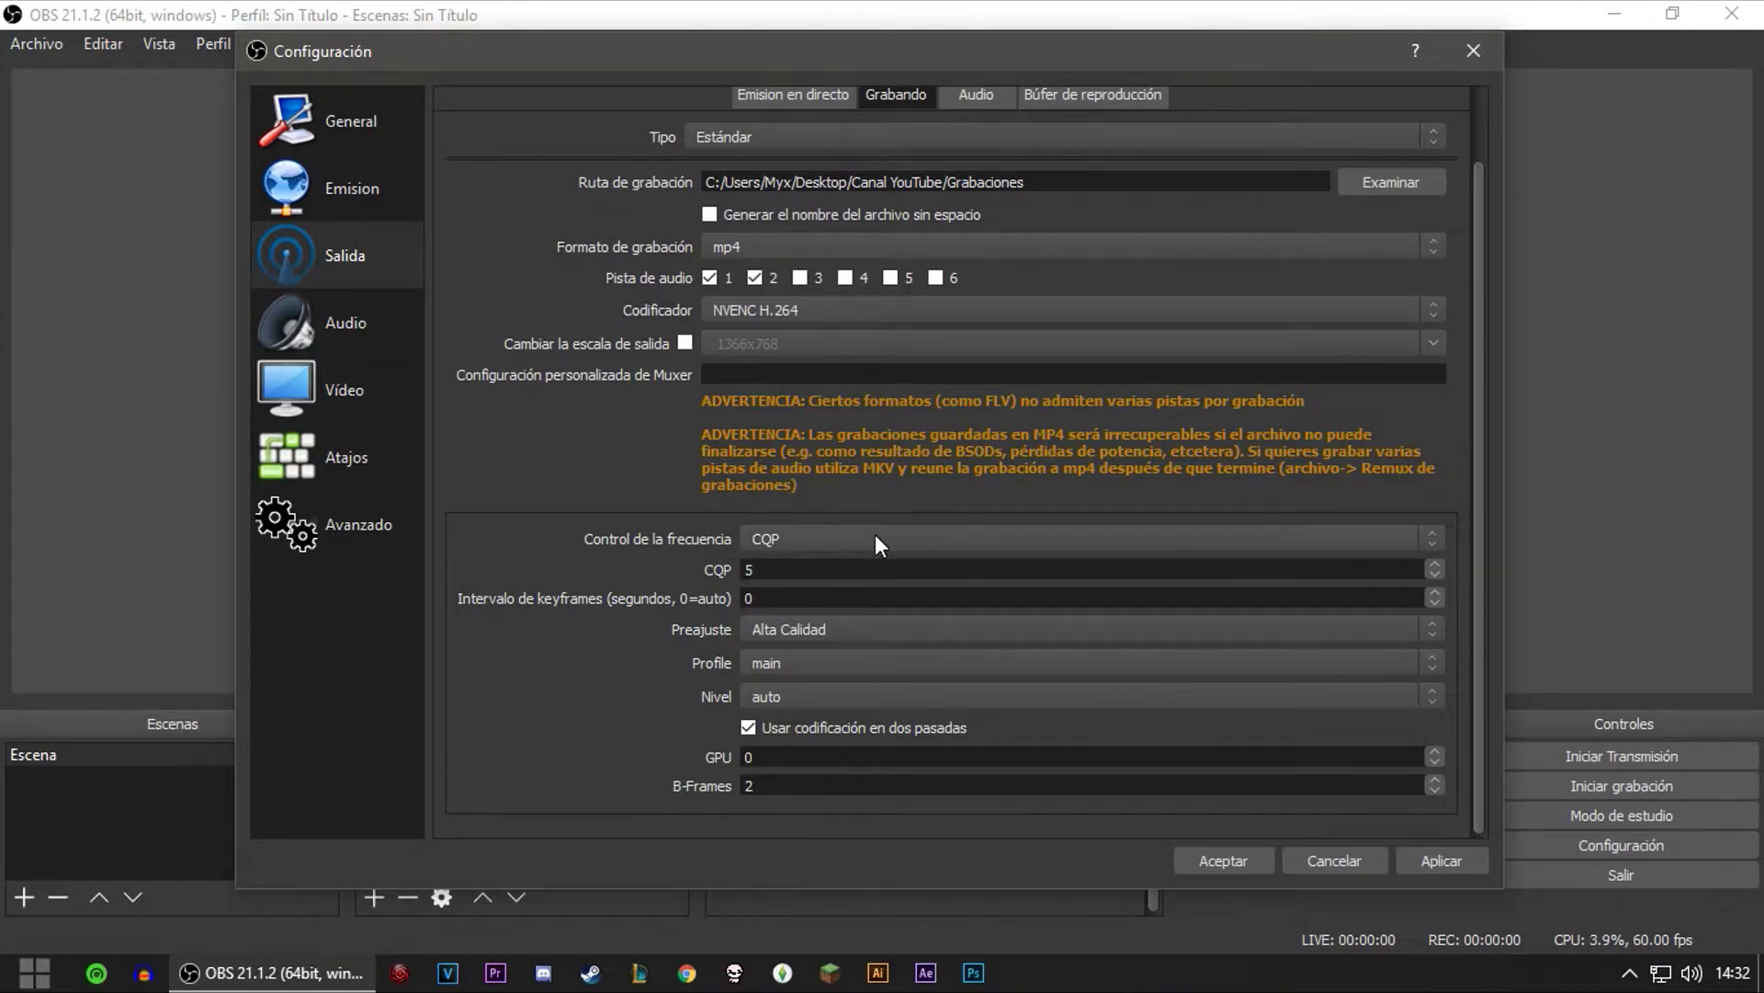
double_click(797, 569)
left_click(1443, 858)
Review the recording encoder's CQP level and the available quality presets.
left_click(758, 570)
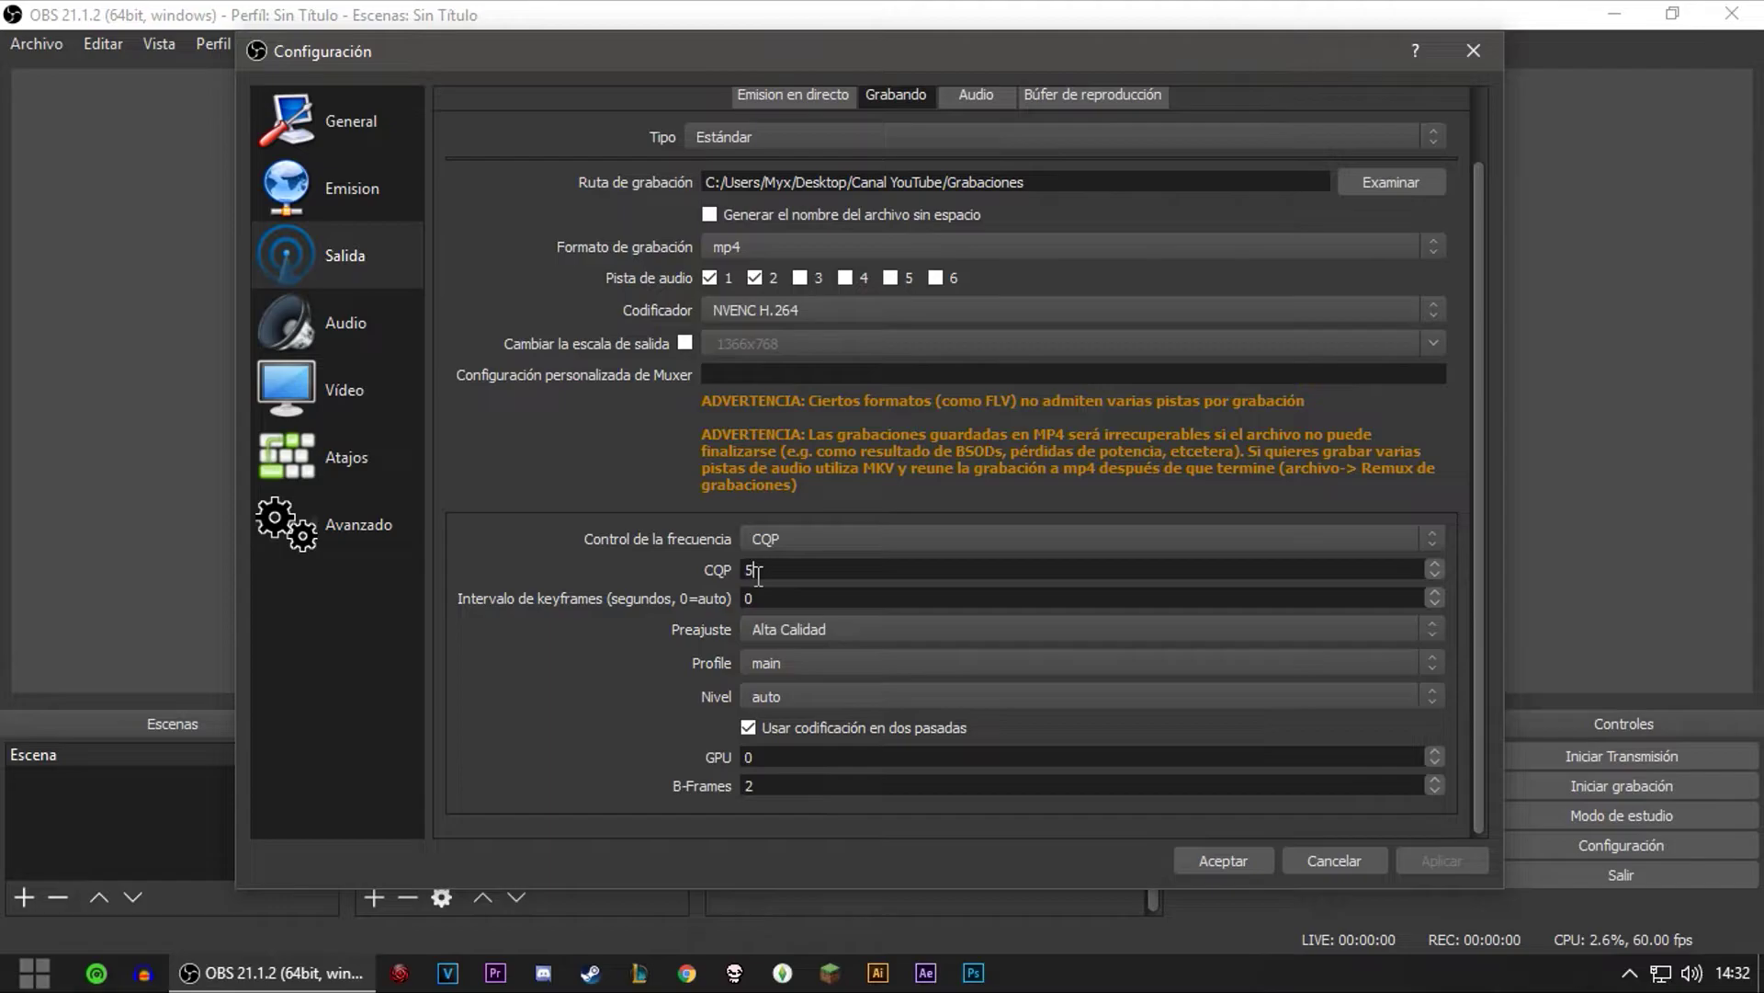
double_click(831, 571)
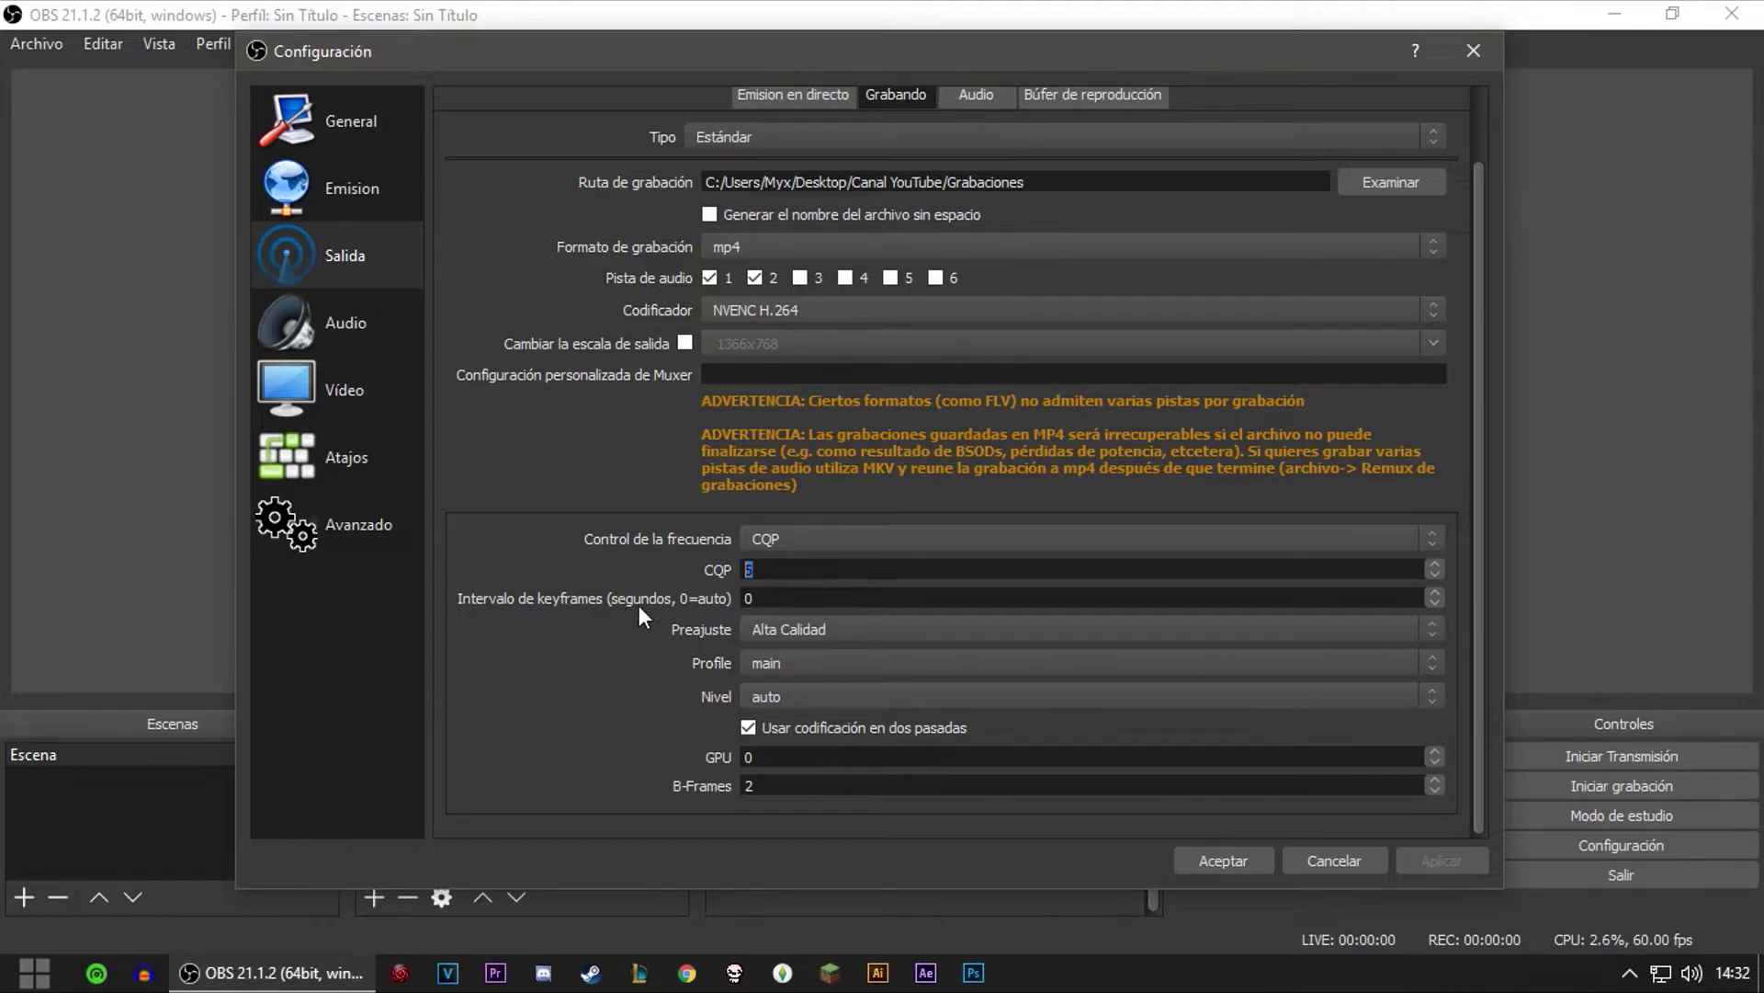
left_click(769, 571)
left_click(820, 630)
left_click(822, 634)
Choose 48khz as the sample rate in the audio settings.
left_click(337, 321)
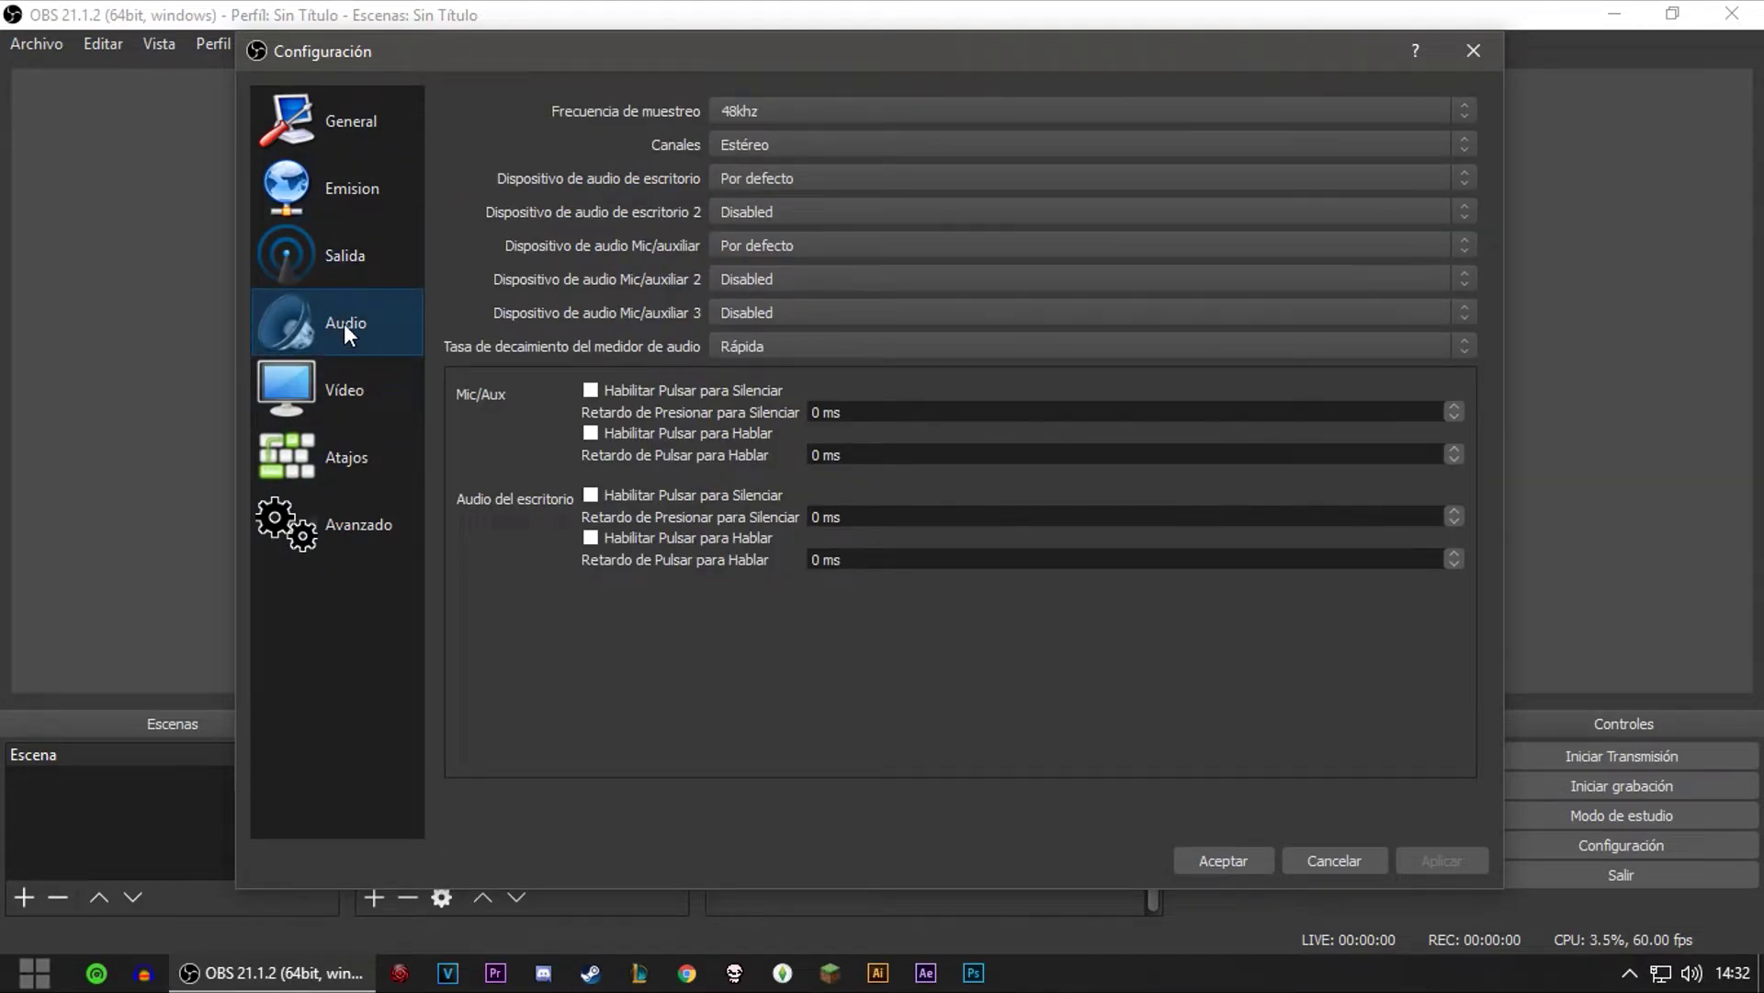
left_click(754, 109)
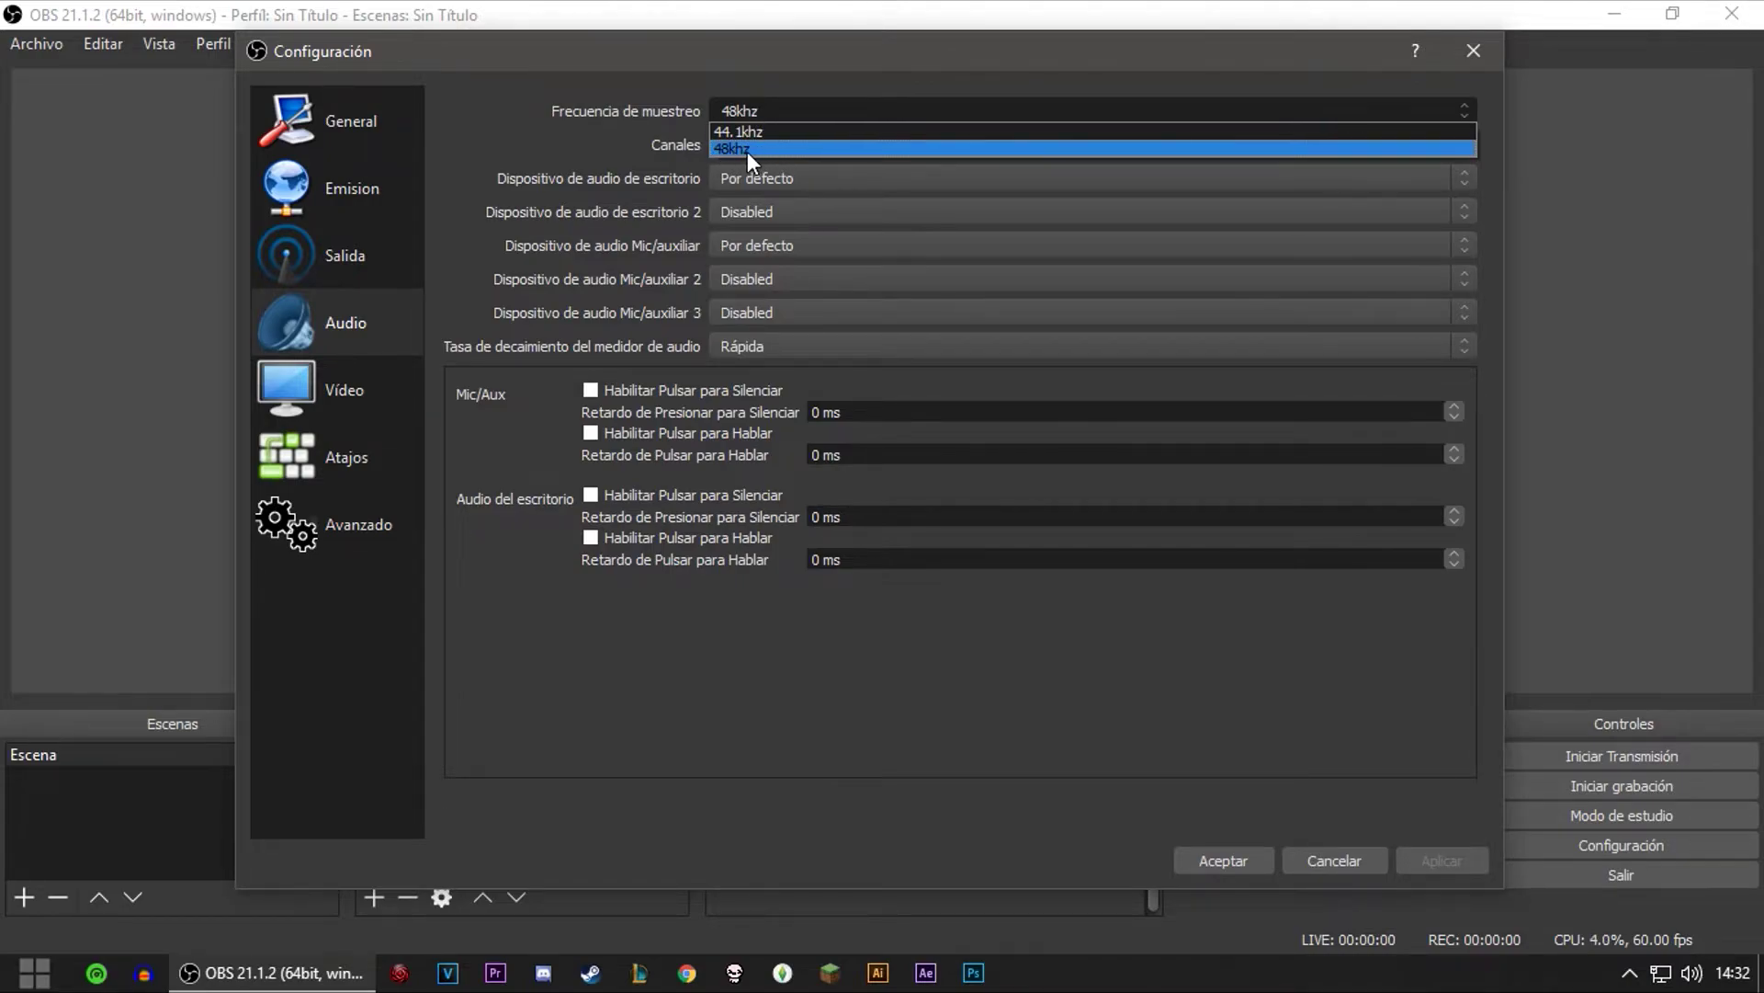
left_click(747, 151)
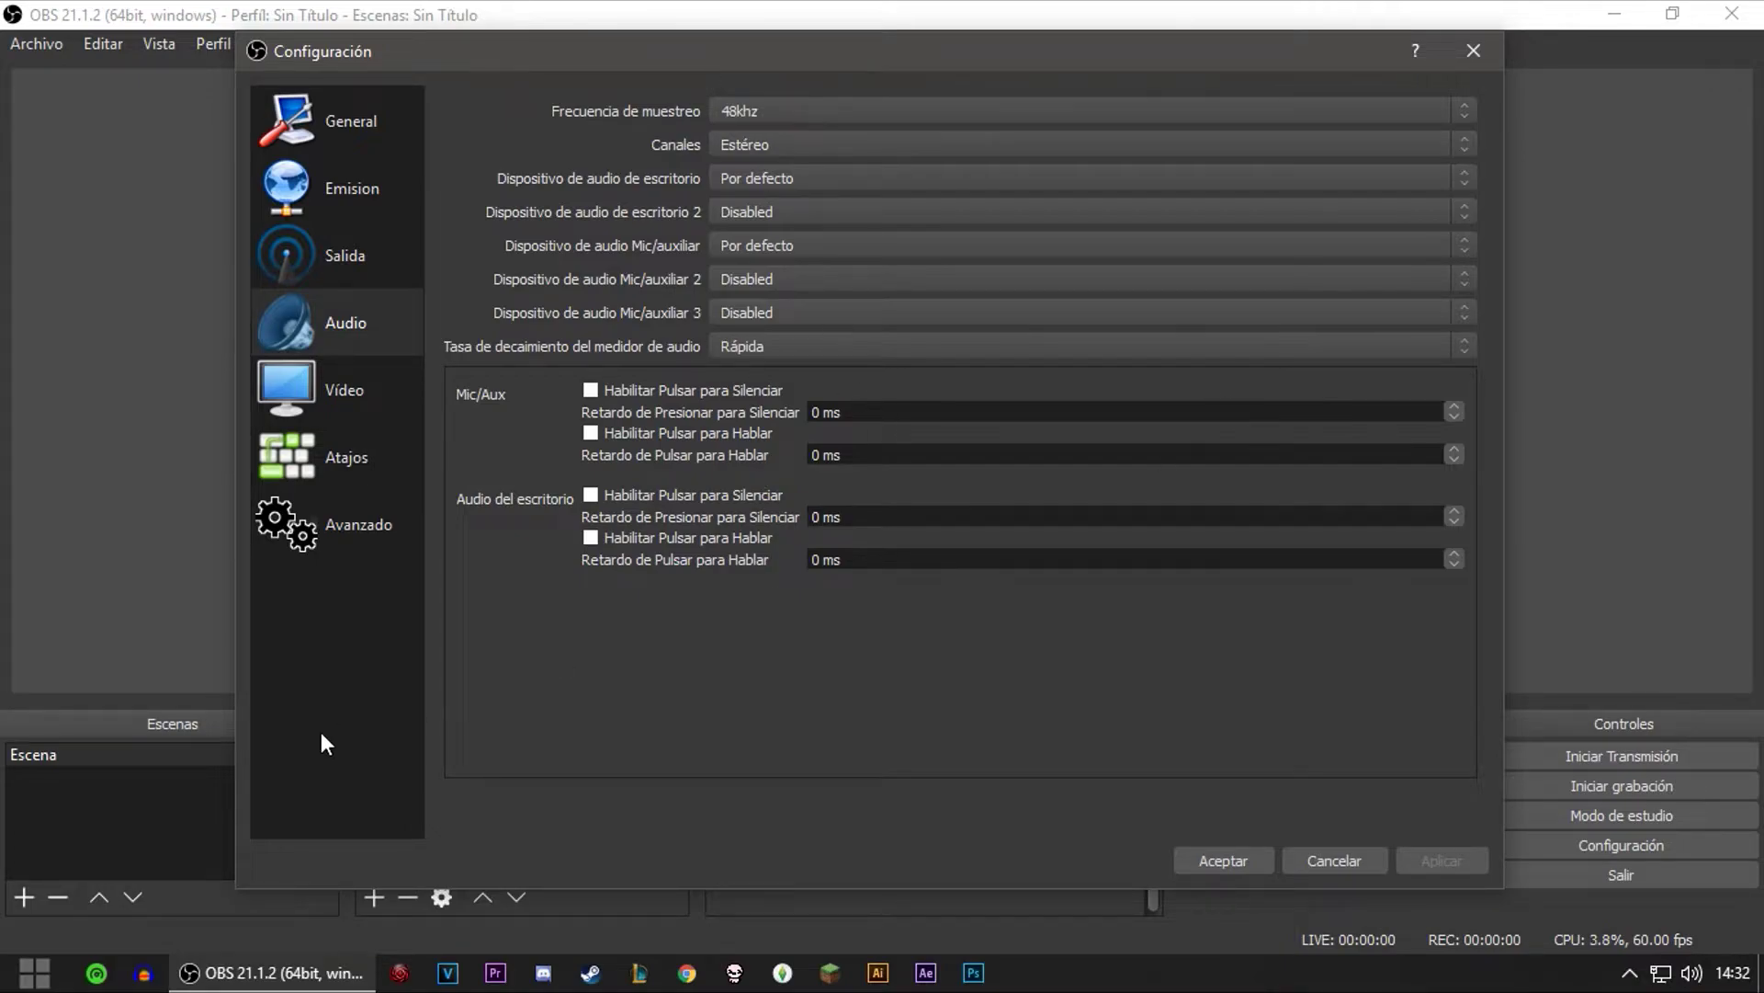
Set the video scale filter to Lanczos (Scalado fino, 32 muestras), then apply and accept the configuration.
left_click(349, 404)
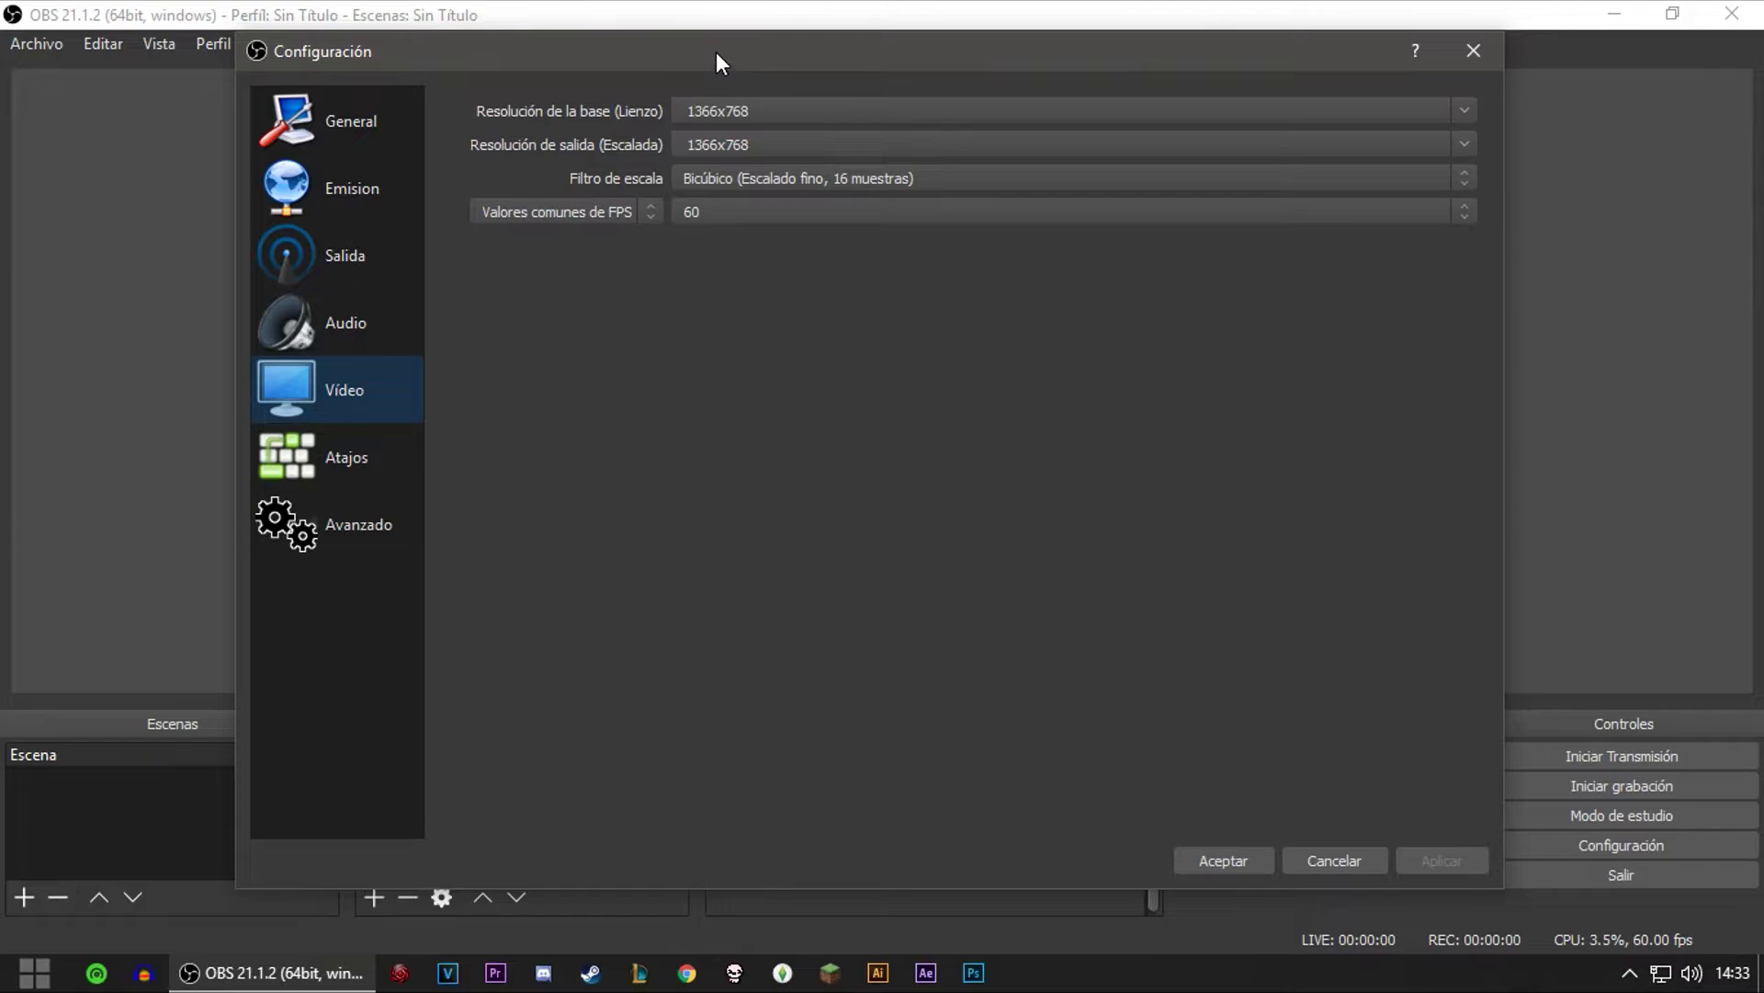
double_click(808, 111)
left_click(823, 110)
left_click(803, 181)
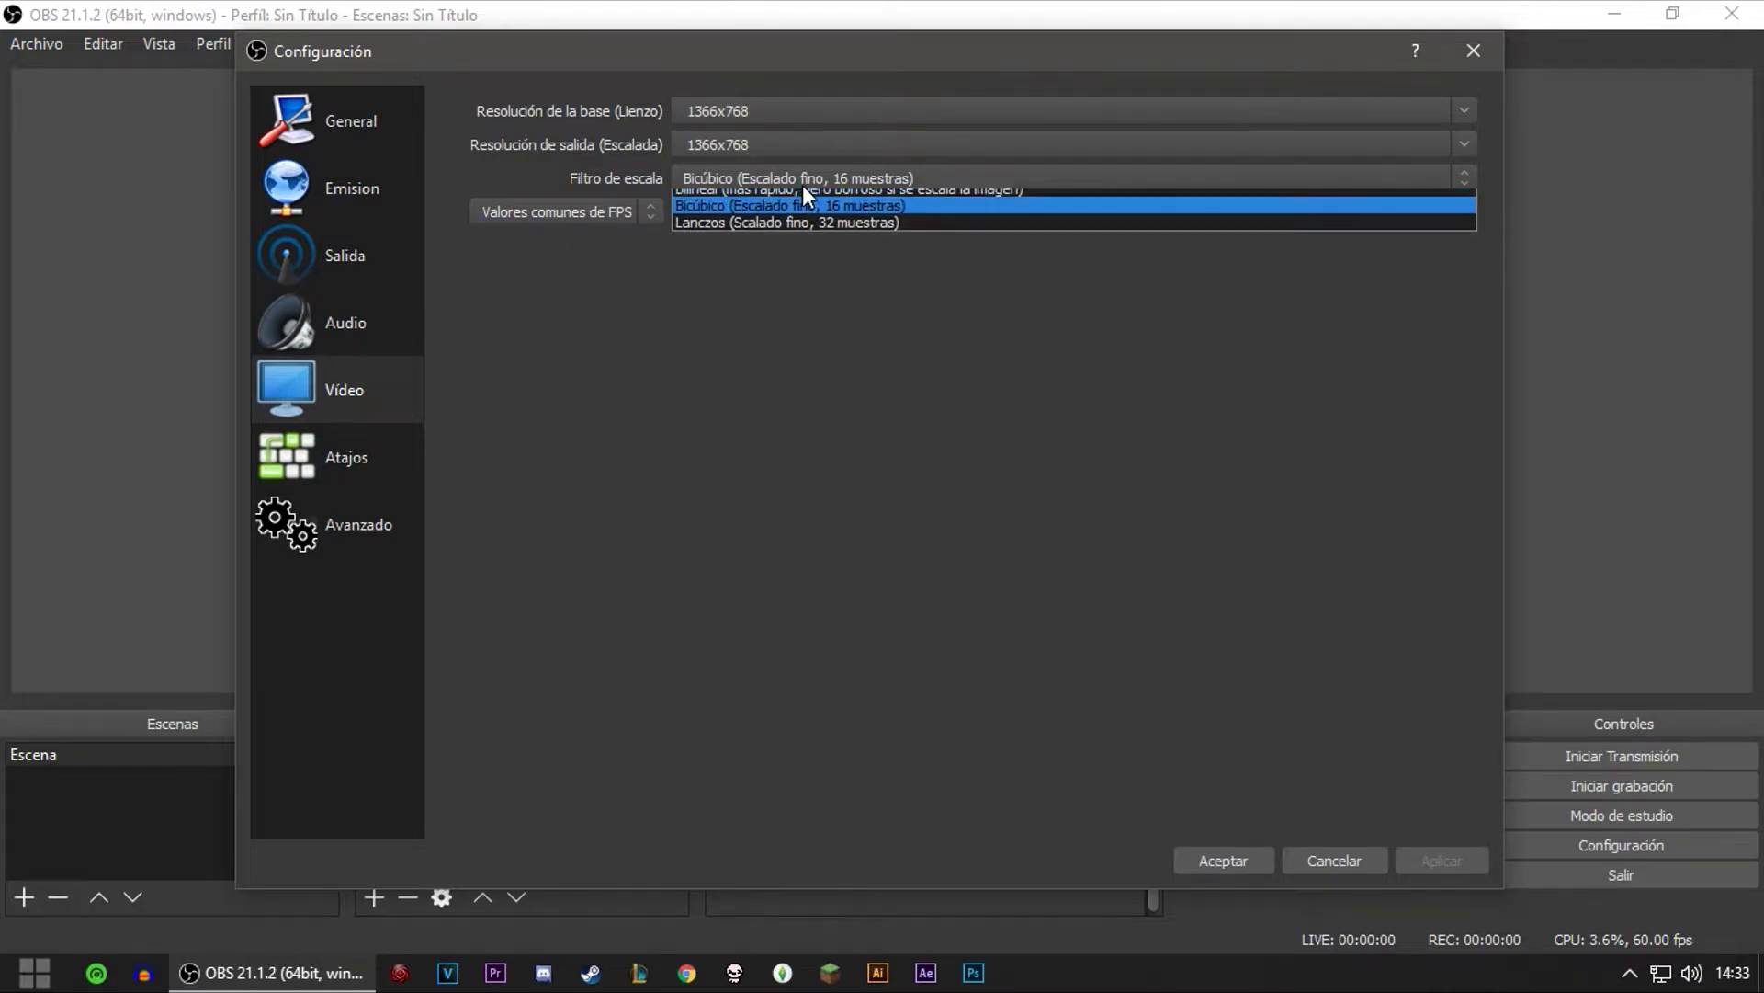
left_click(811, 232)
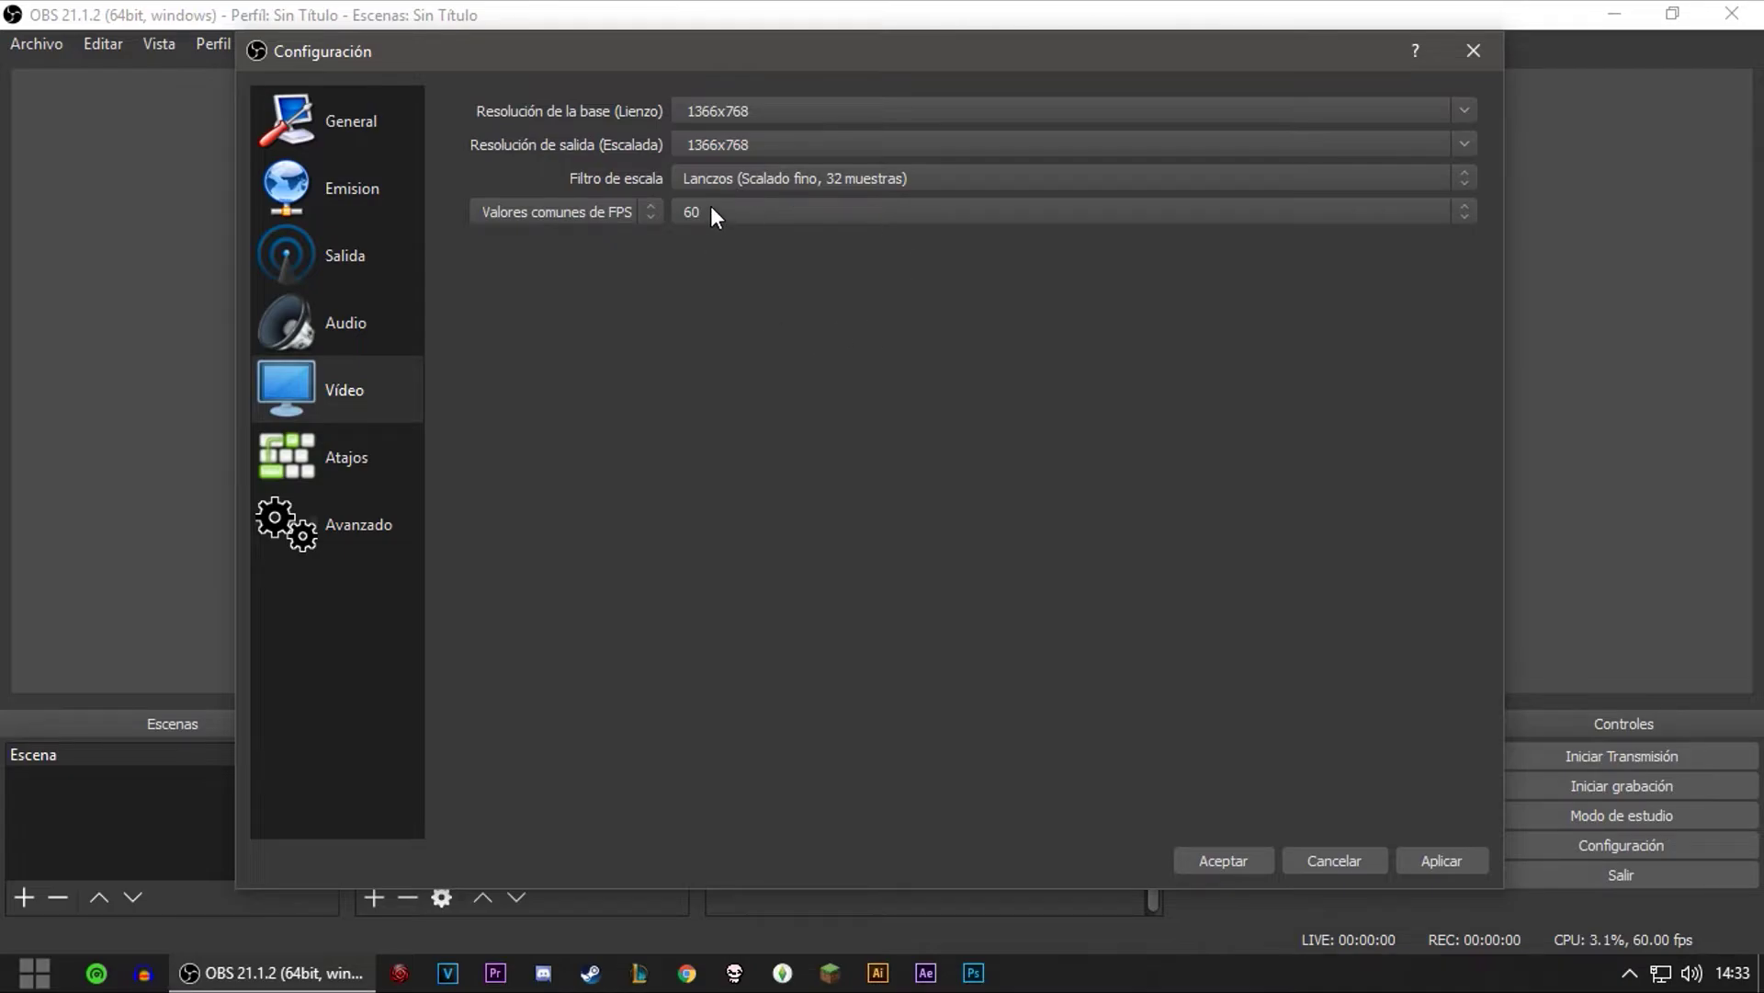
left_click(1441, 864)
left_click(1224, 858)
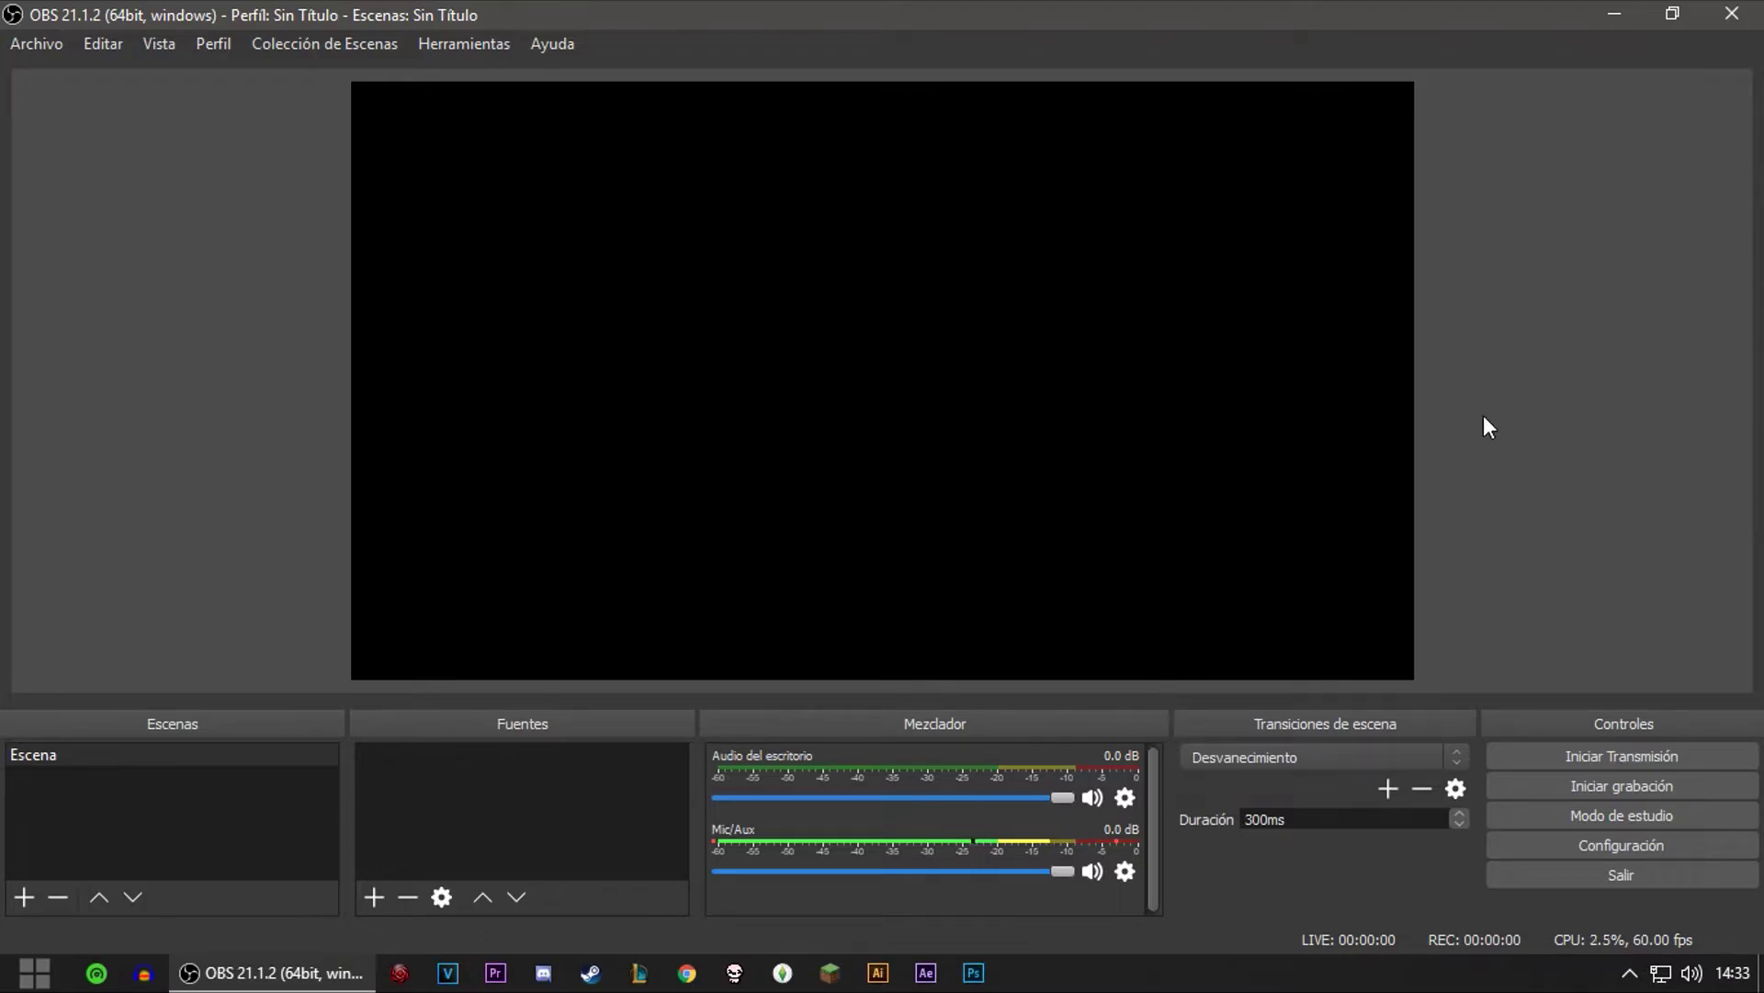
left_click(1672, 13)
left_click_drag(1084, 53, 1096, 52)
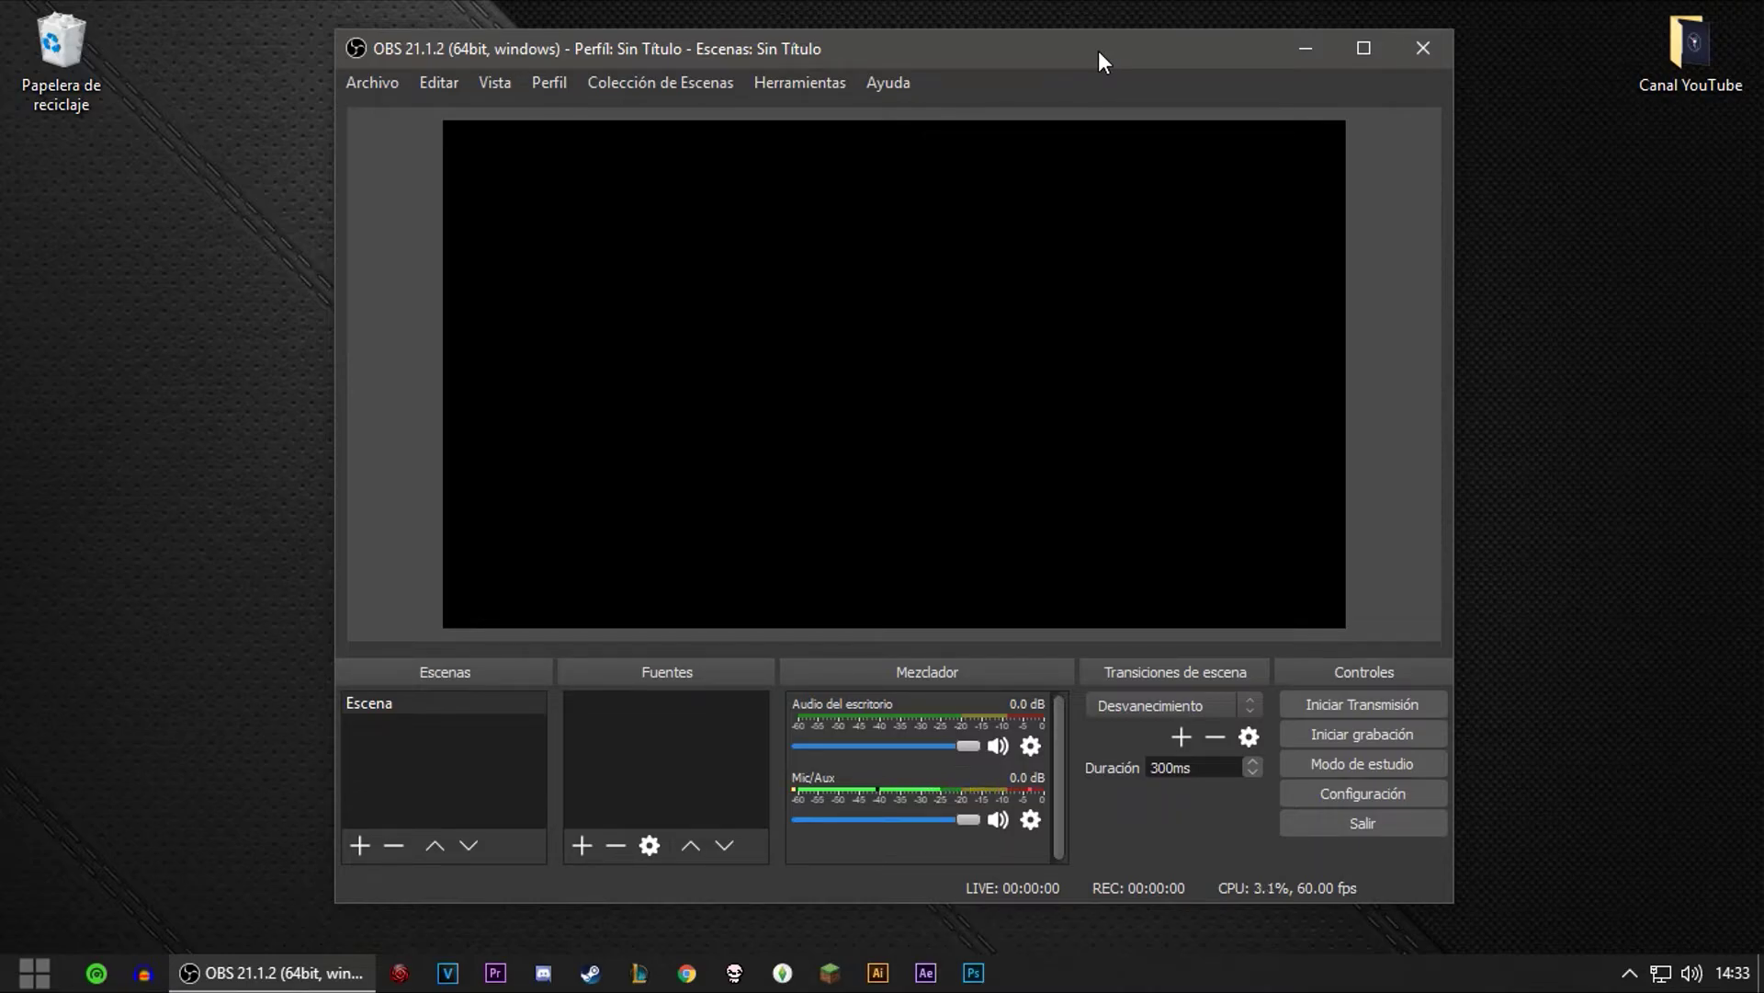
left_click_drag(1095, 46, 1094, 55)
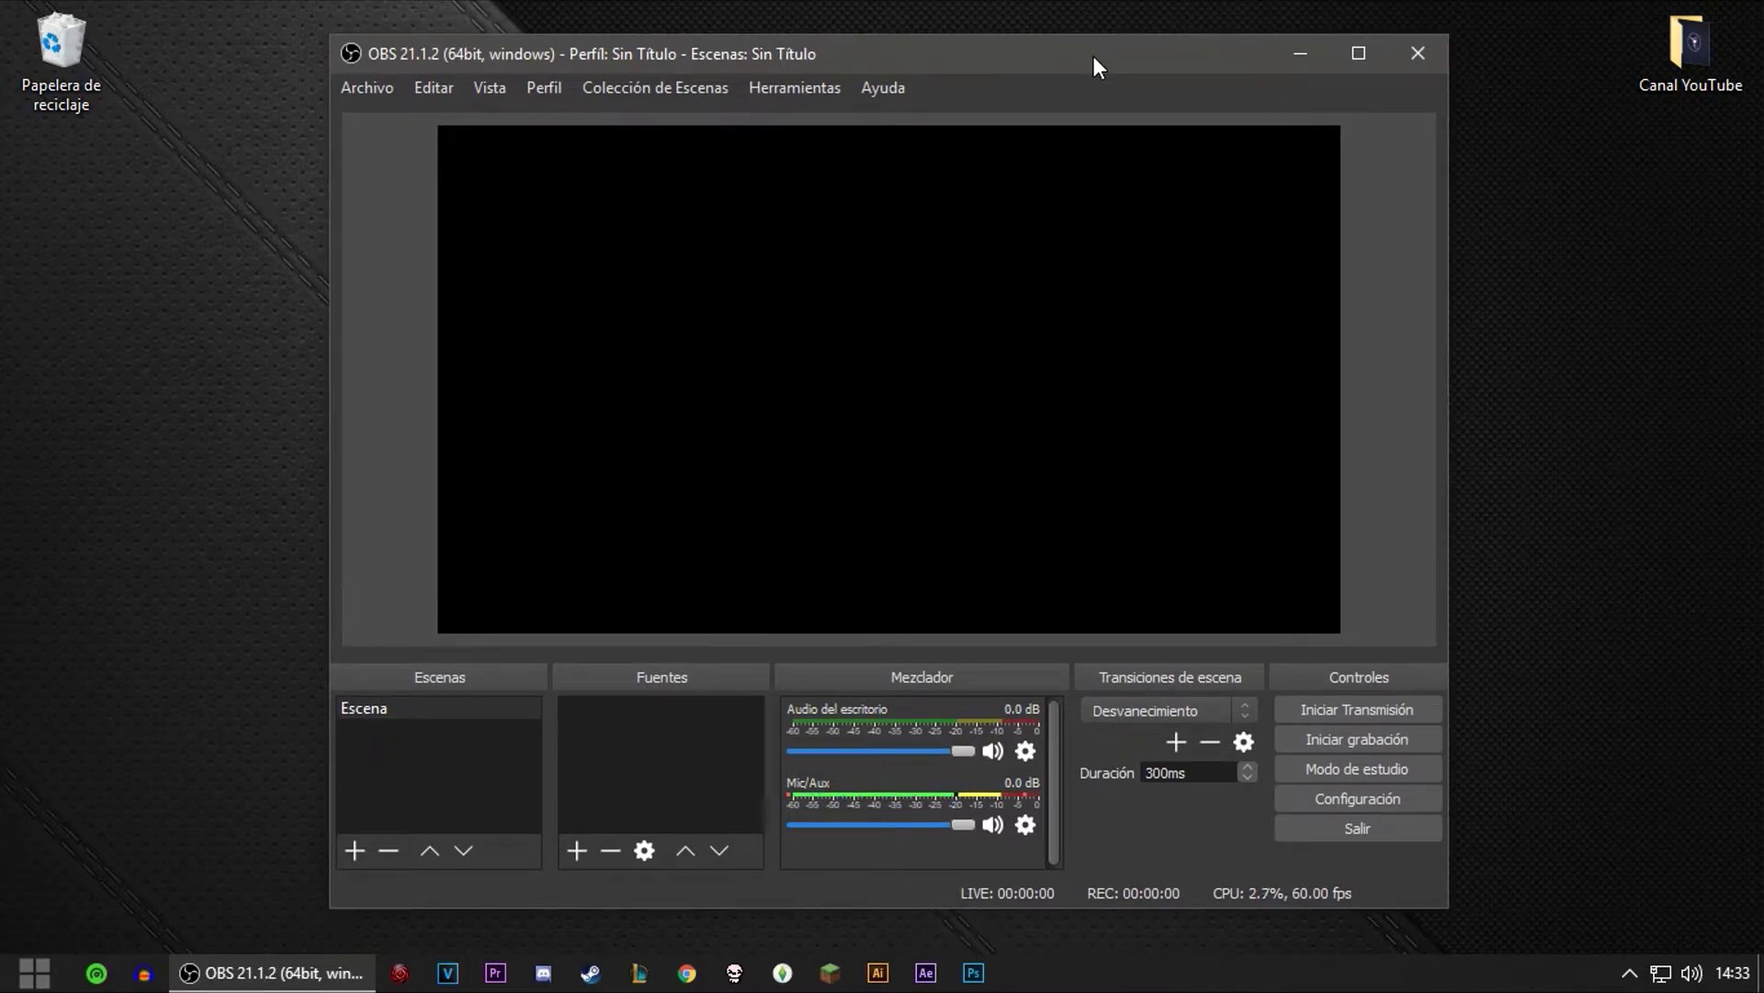
left_click(1366, 60)
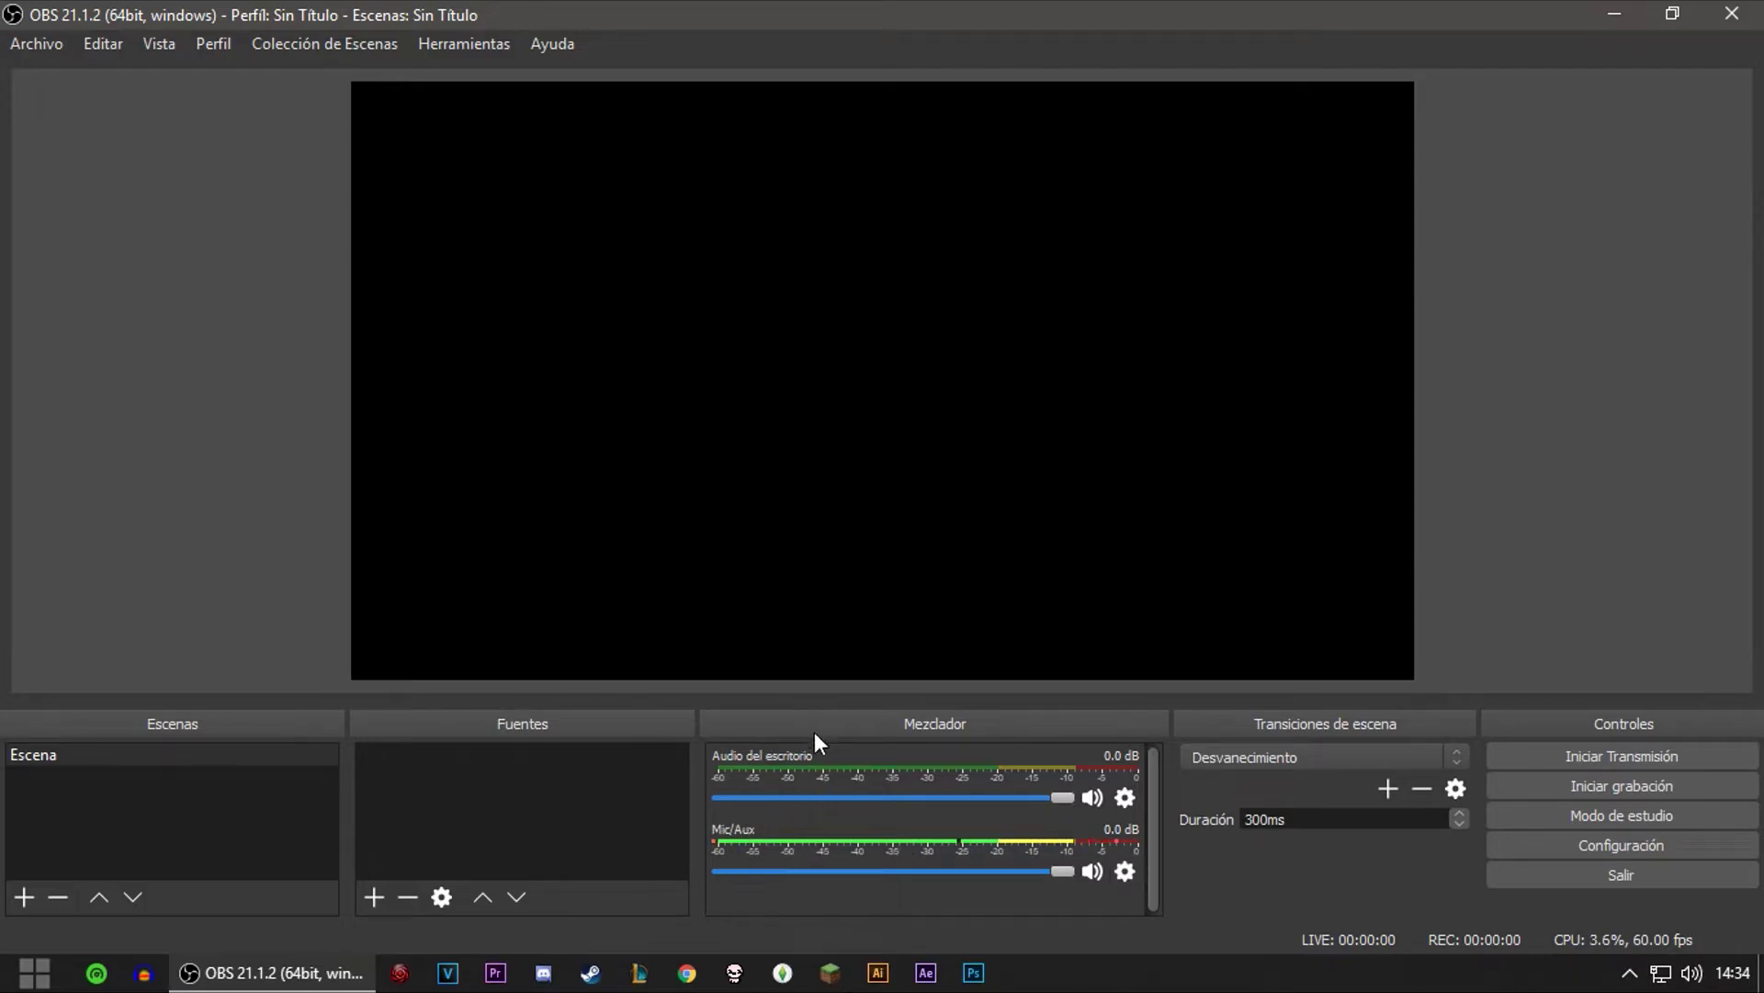
Check the speaker and application levels in the Windows volume mixer, then close it.
right_click(1691, 973)
left_click(1666, 765)
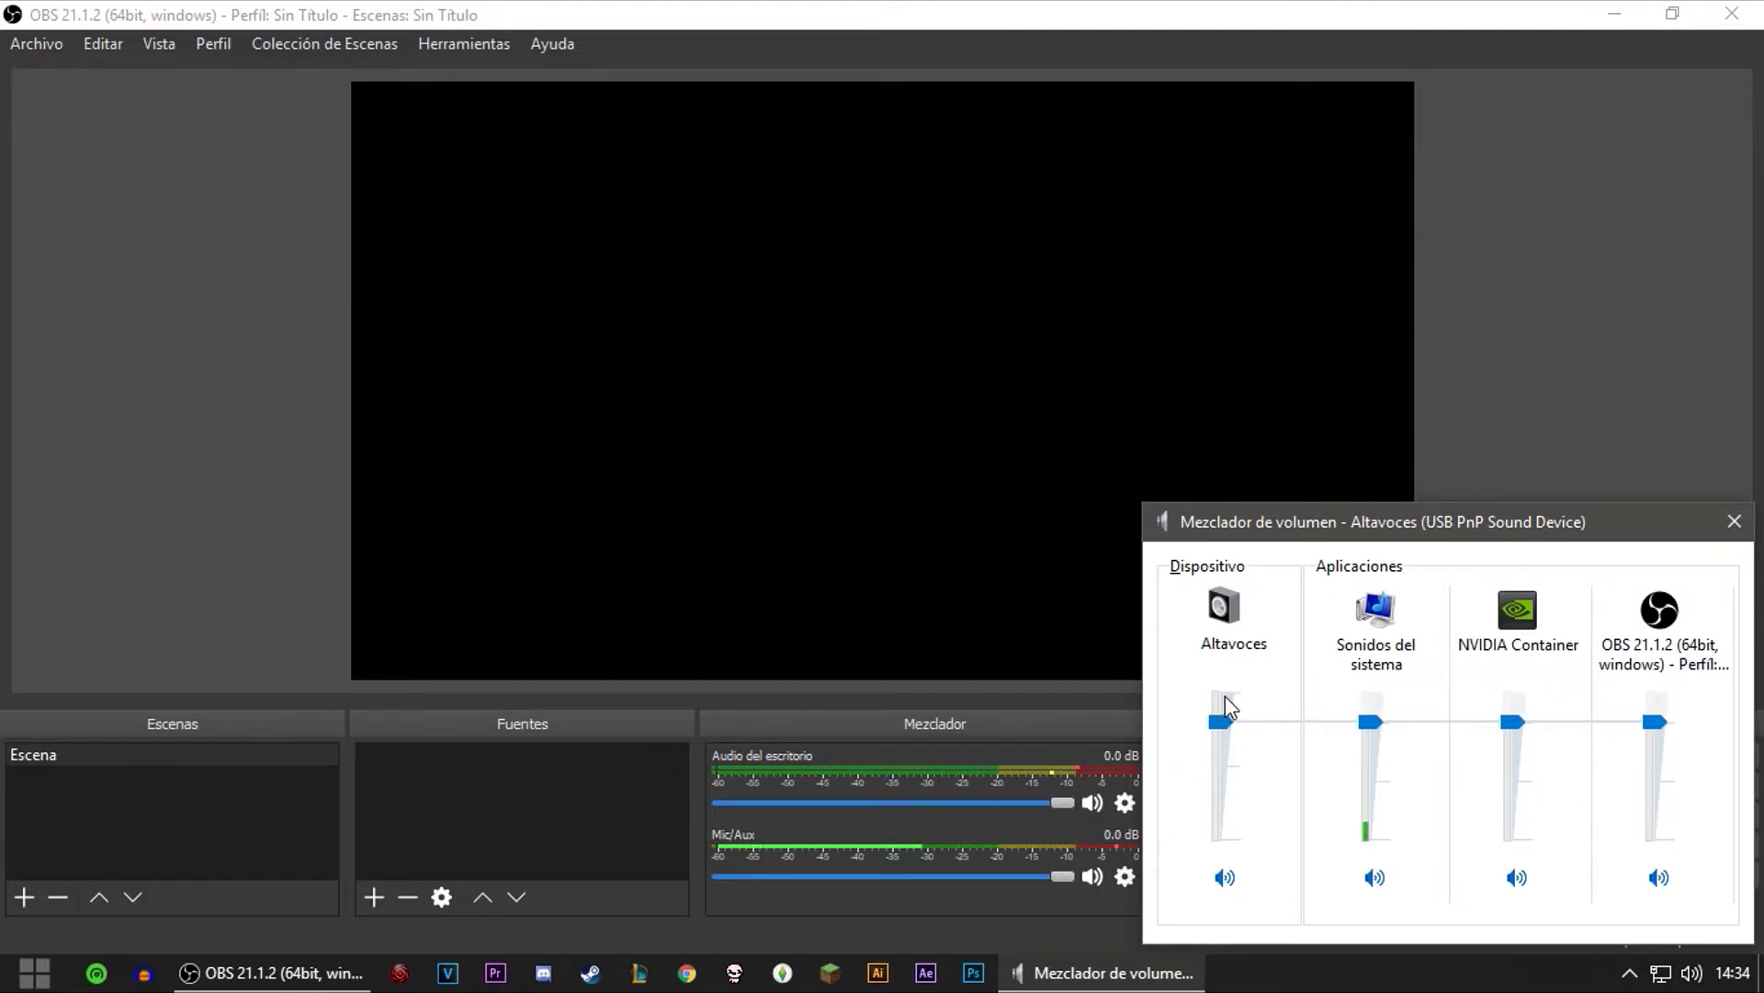
left_click(1734, 521)
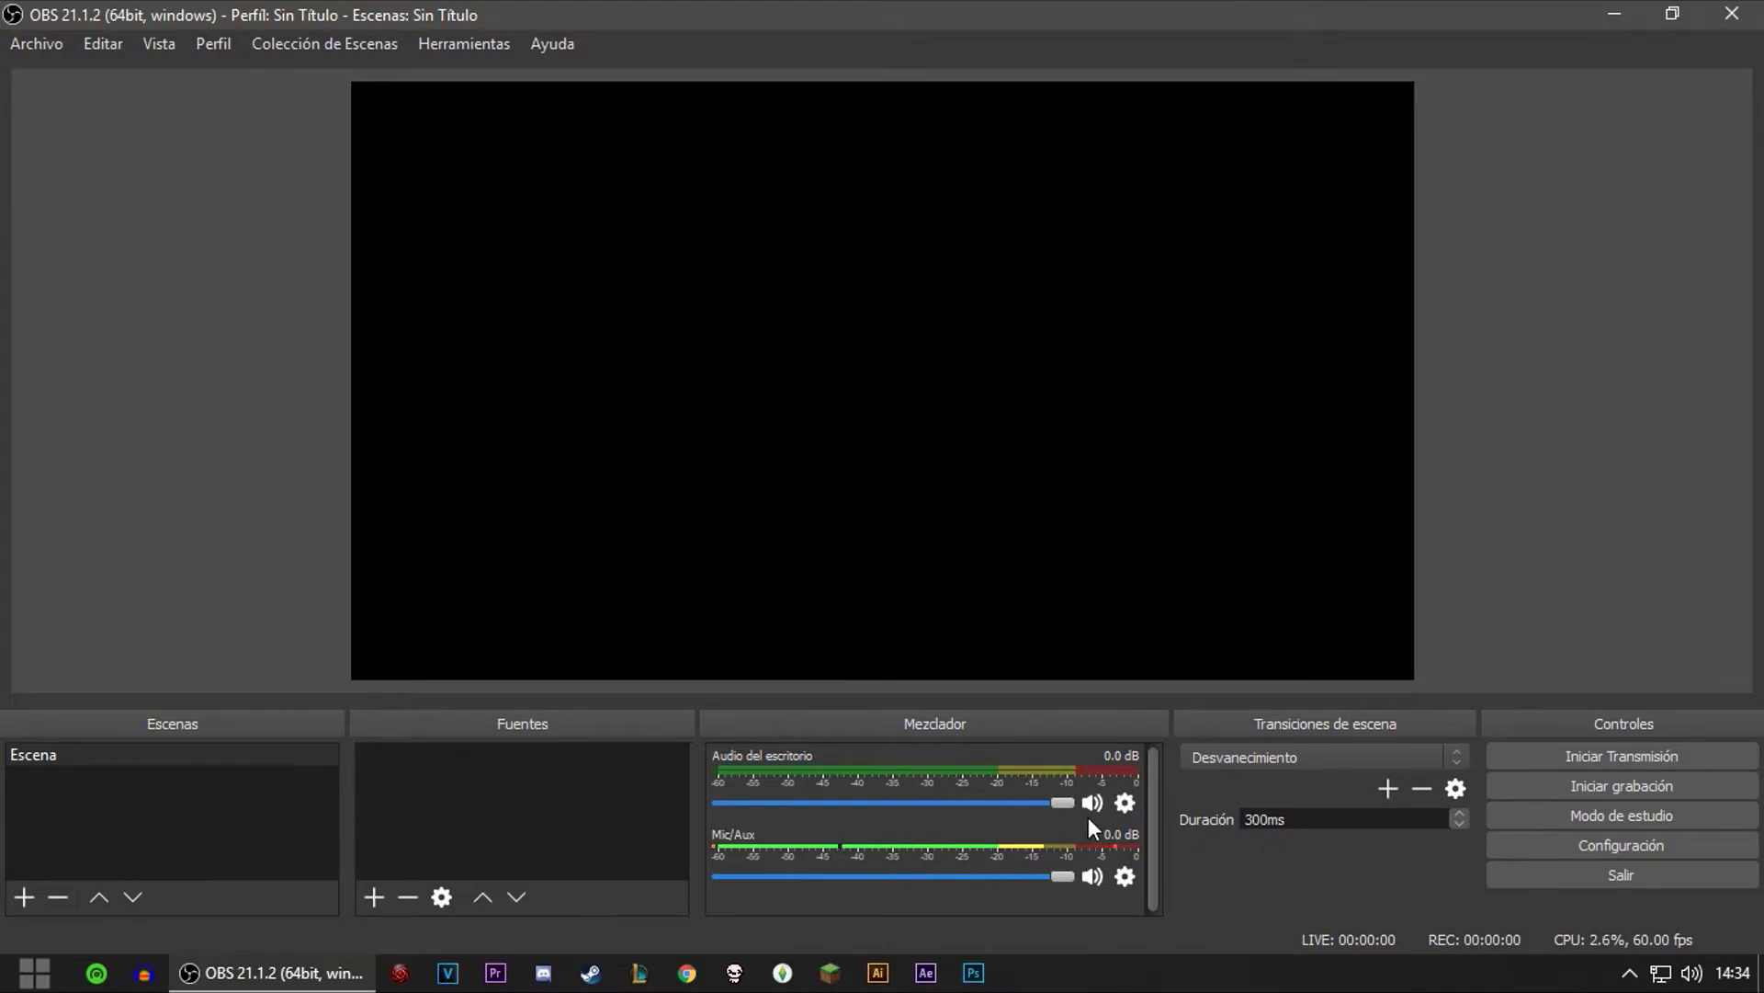
Open the filters of the Mic/Aux source and remove the Puerta anti-ruidos filter.
left_click(1130, 875)
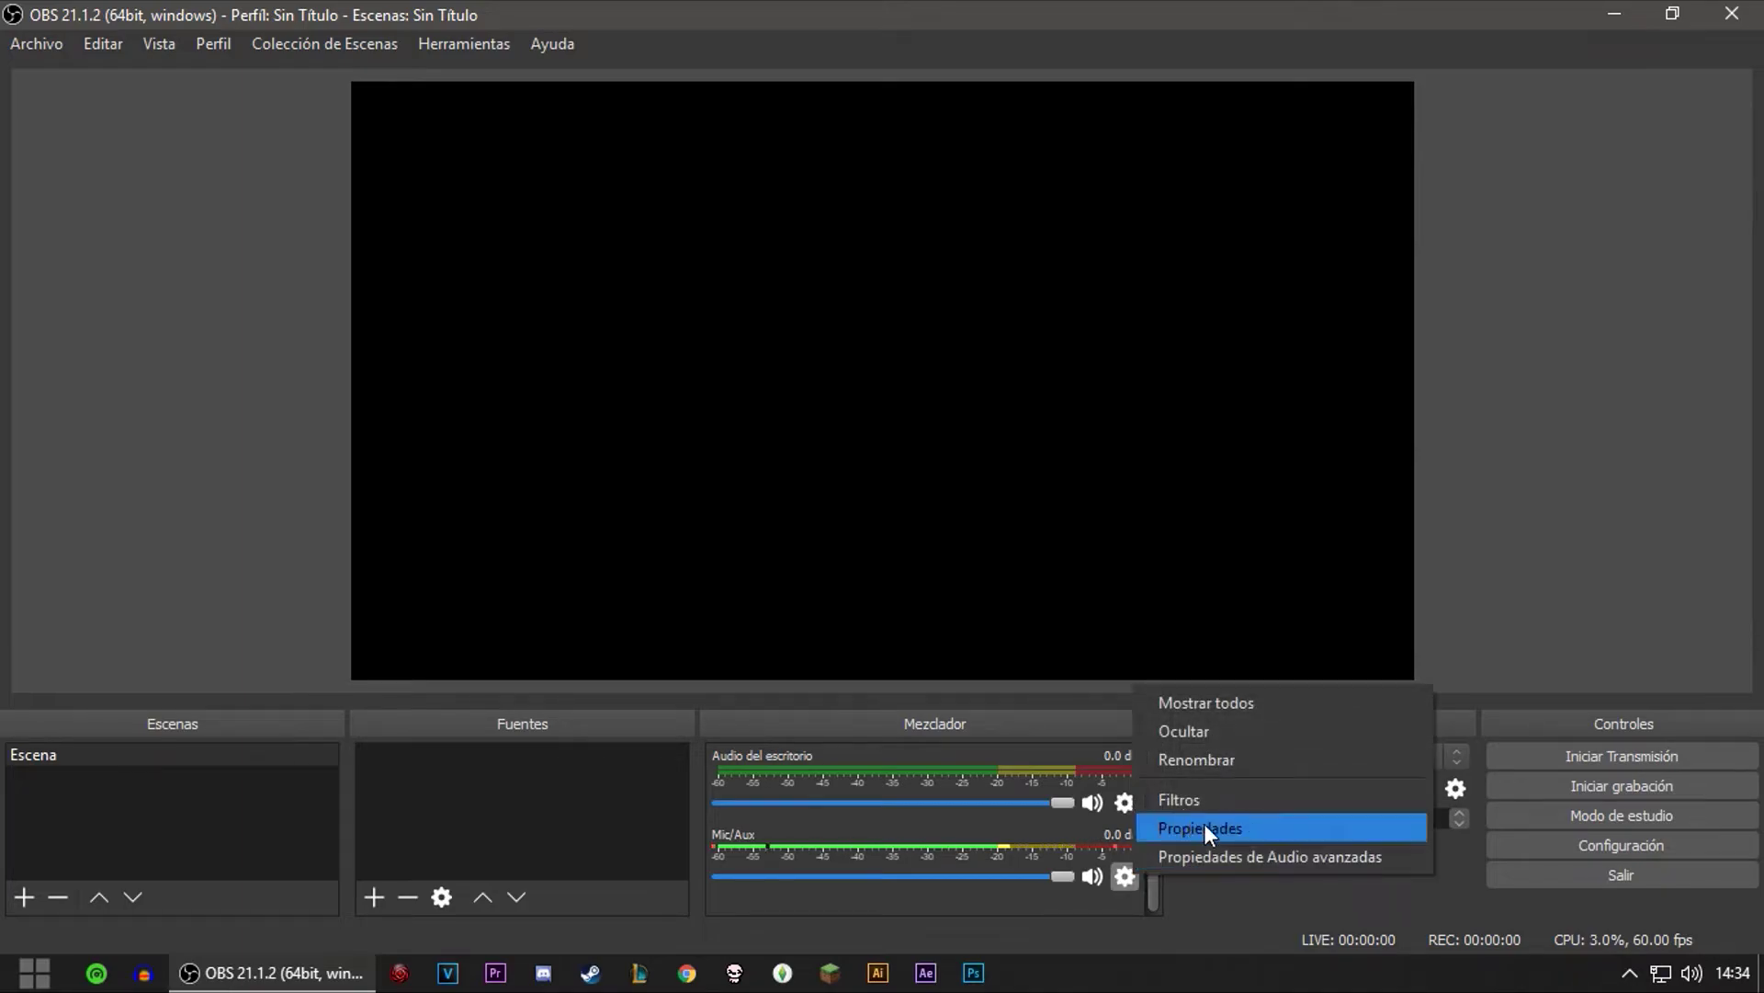
left_click(1211, 802)
mouse_move(1026, 8)
left_mouse_down()
mouse_move(1028, 115)
mouse_move(1015, 38)
left_mouse_up()
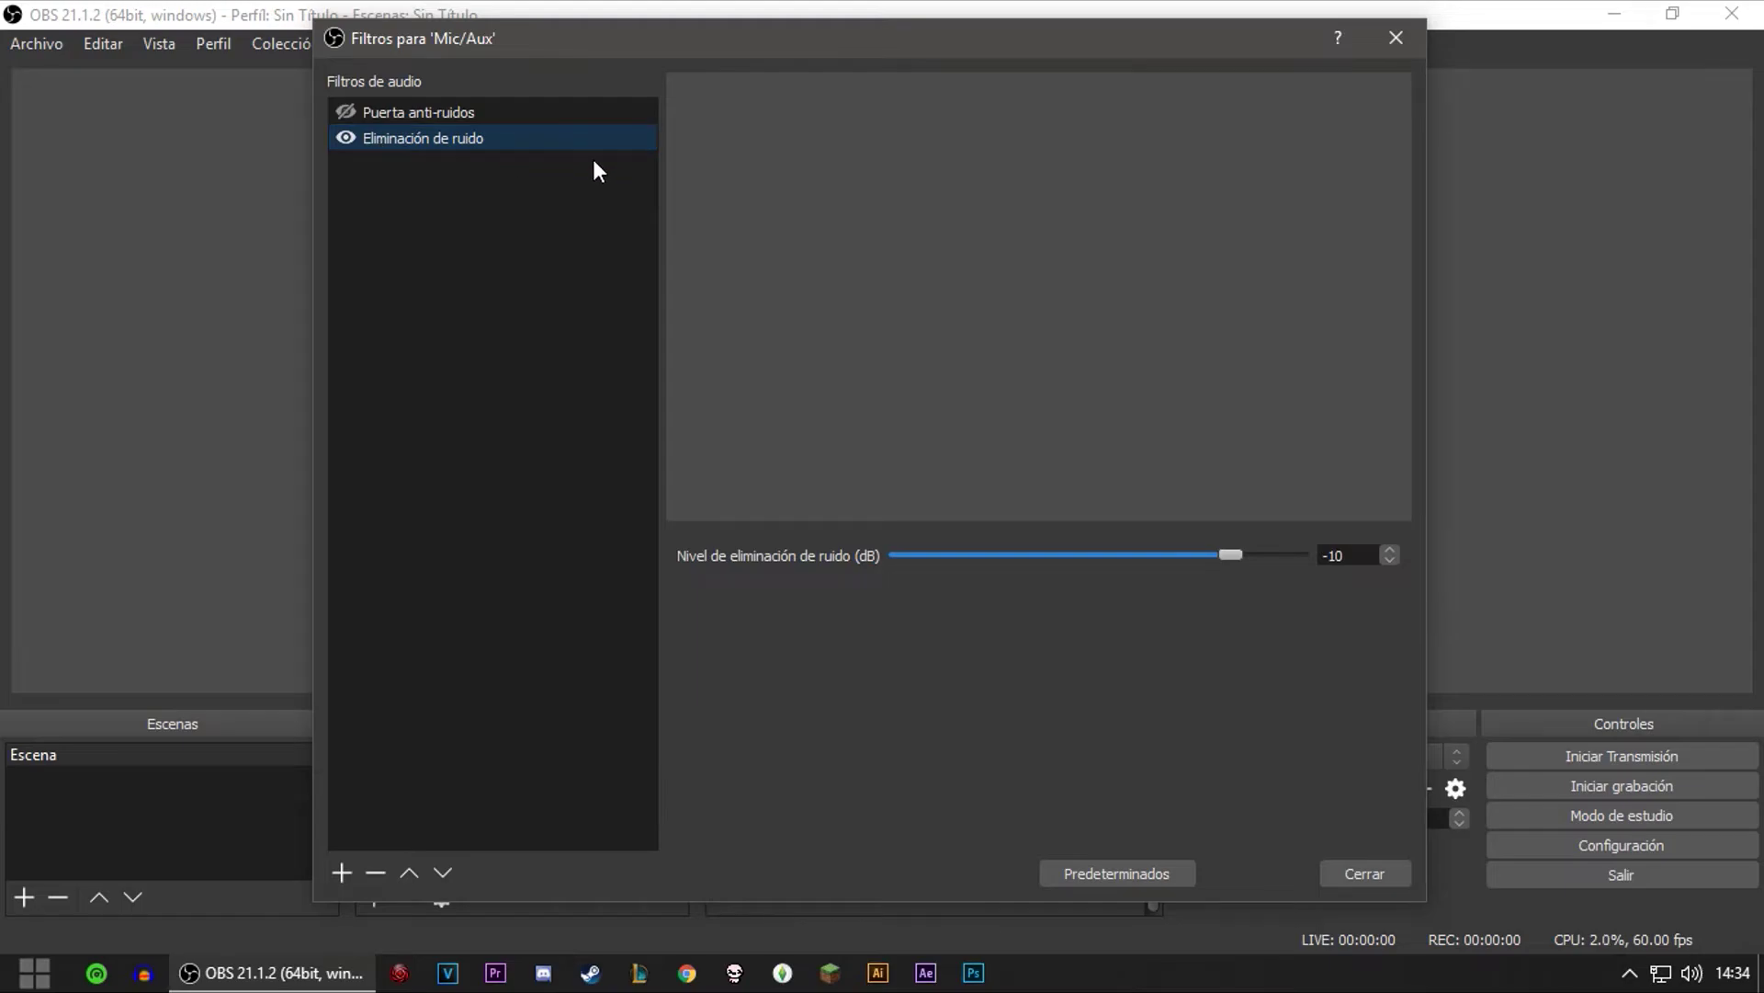
left_click(428, 117)
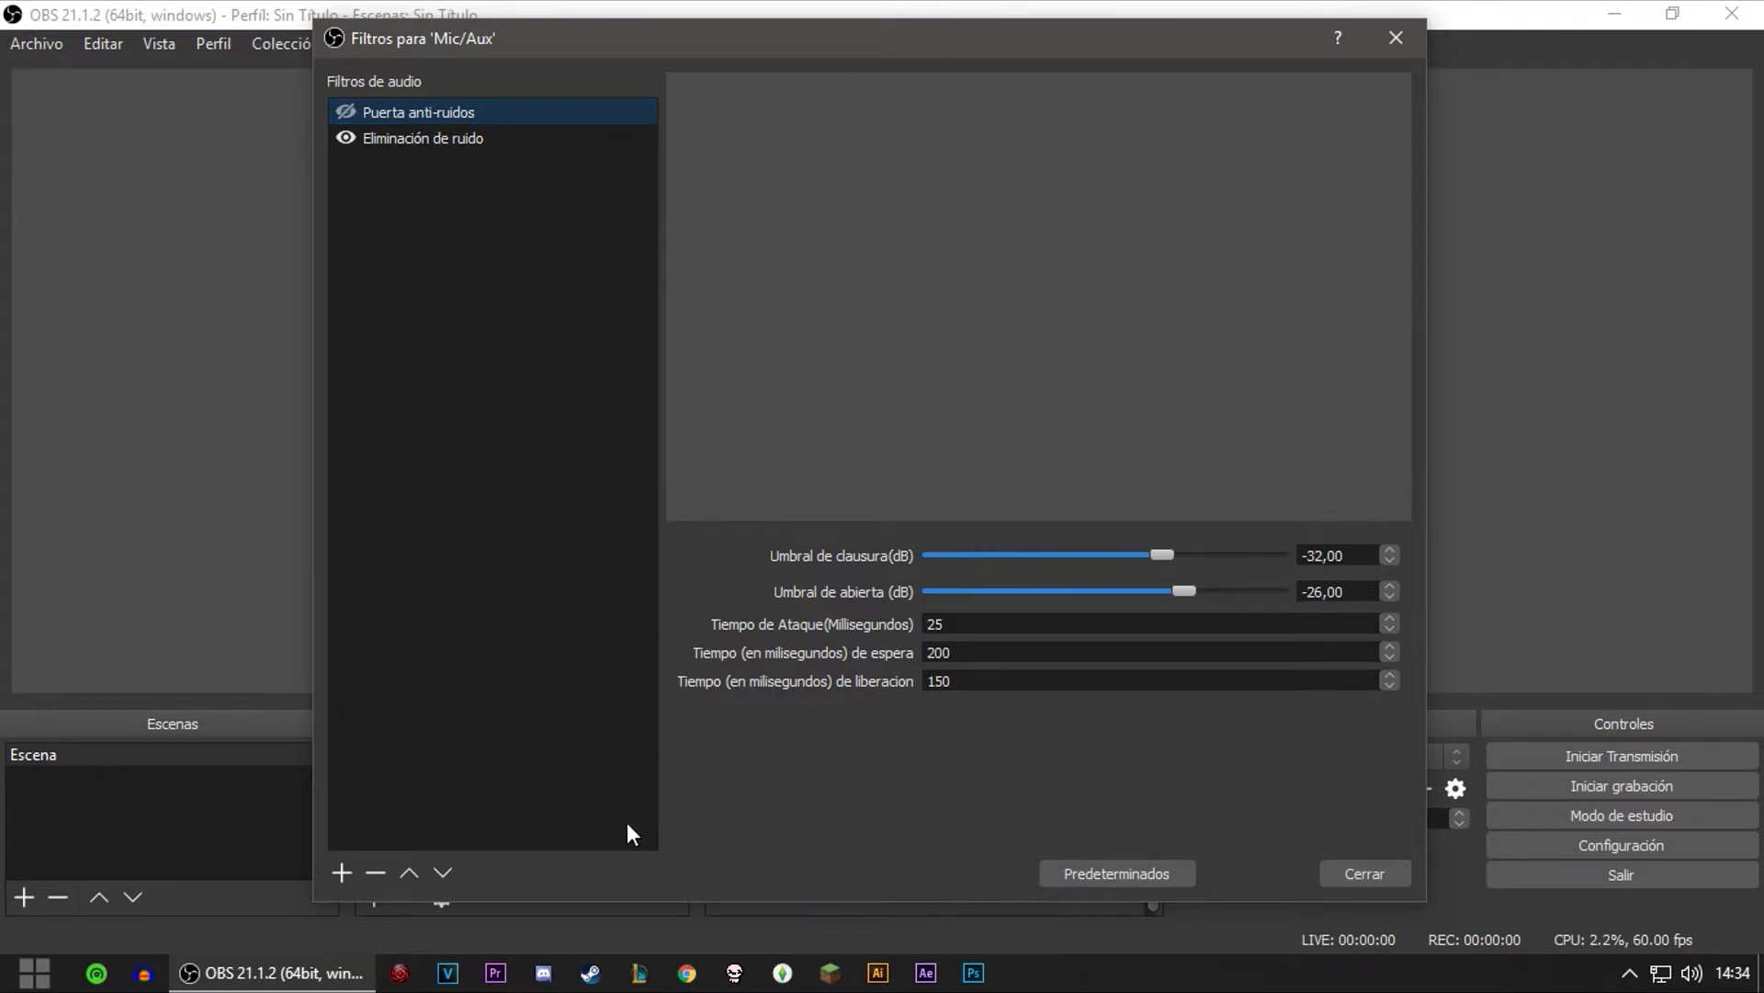
right_click(494, 107)
left_click(561, 186)
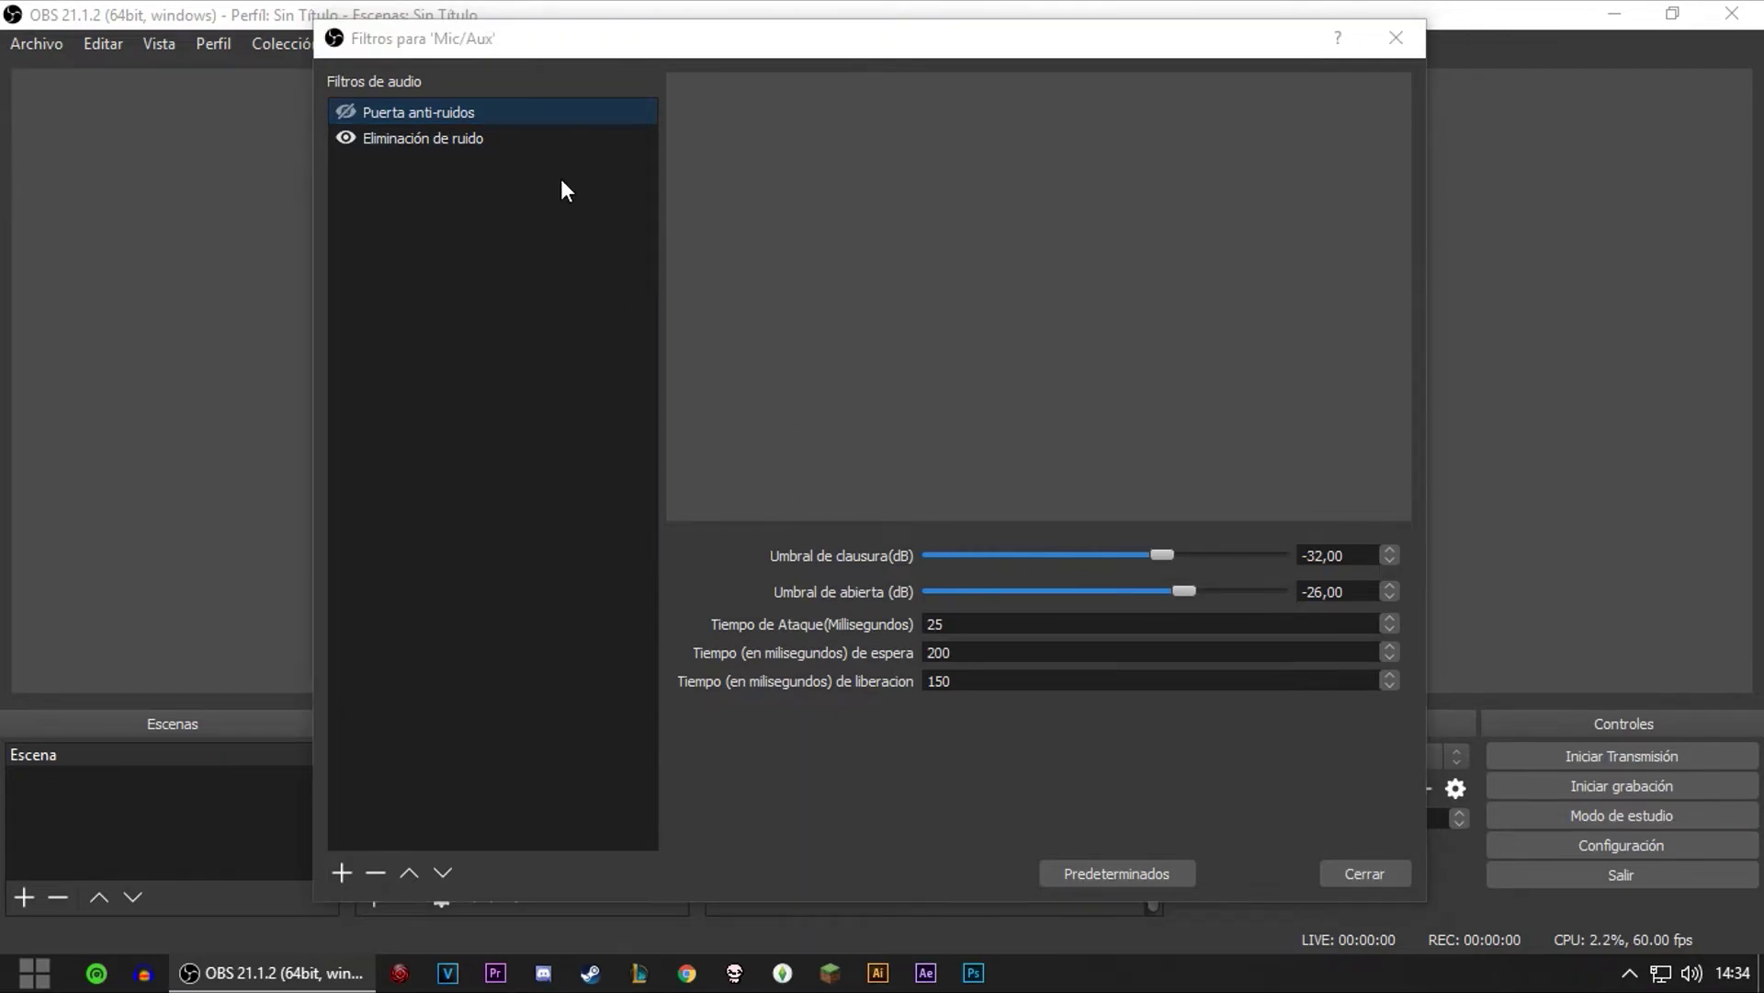
left_click(946, 511)
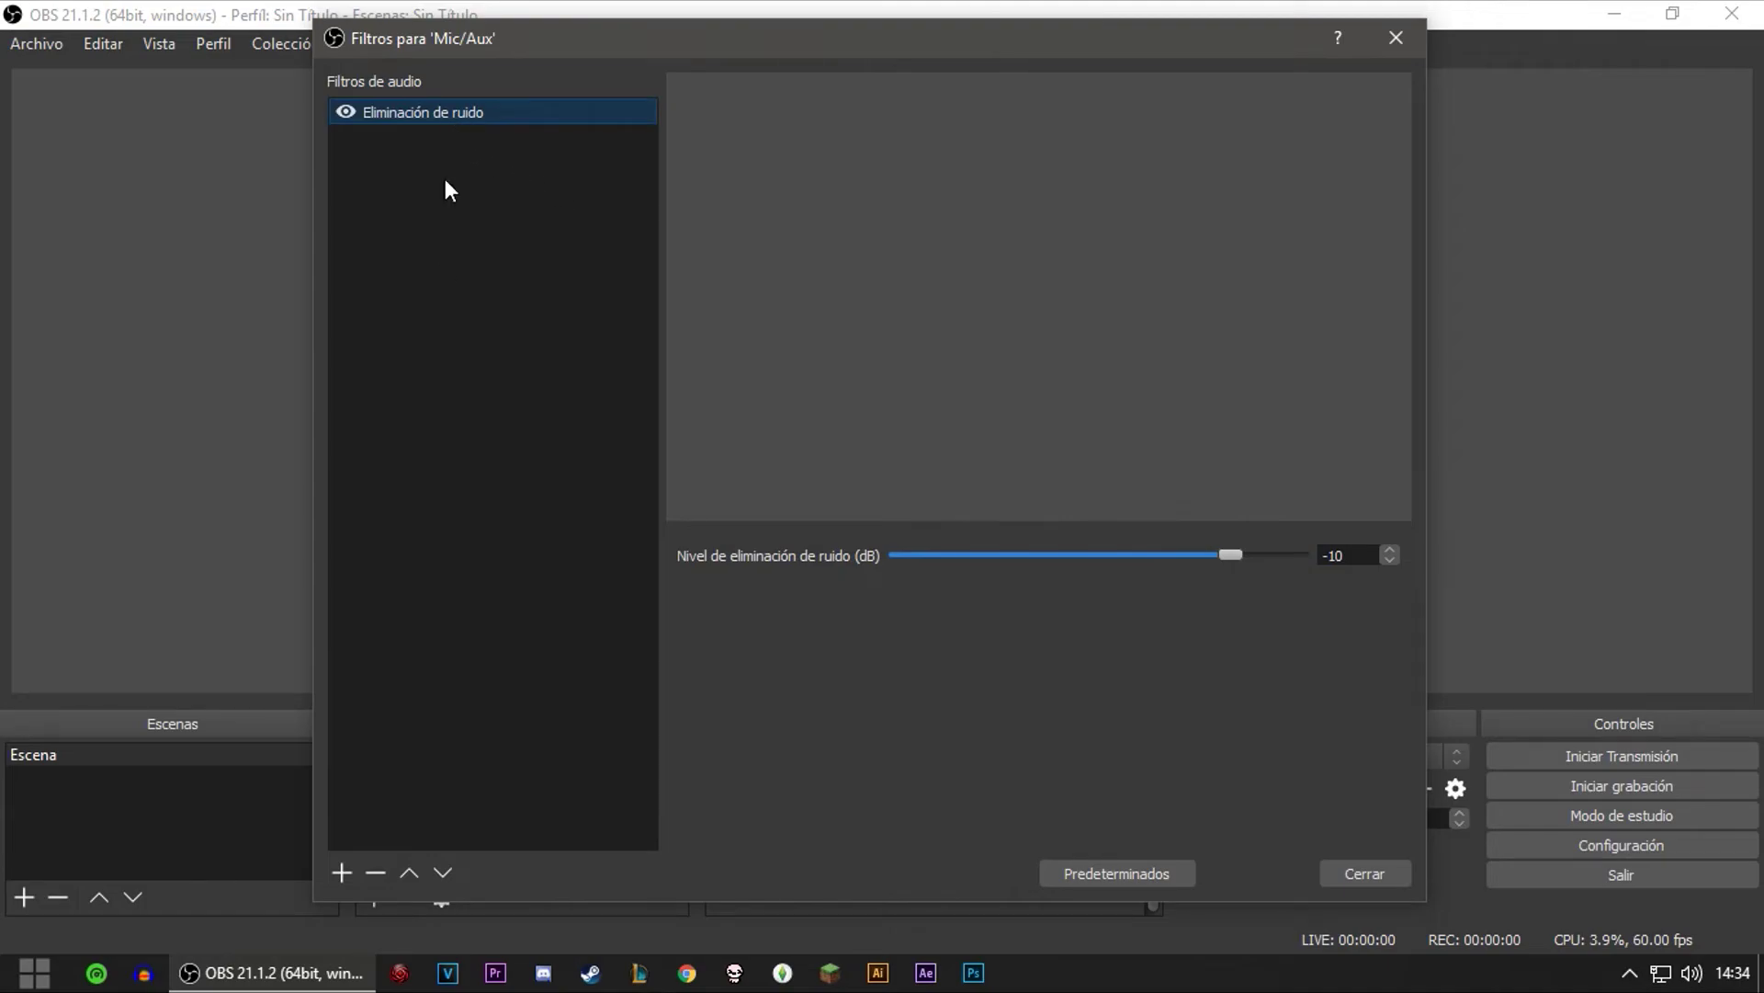
Try different noise suppression levels for Mic/Aux, return the level to -10 dB, and close the filters.
left_click(344, 878)
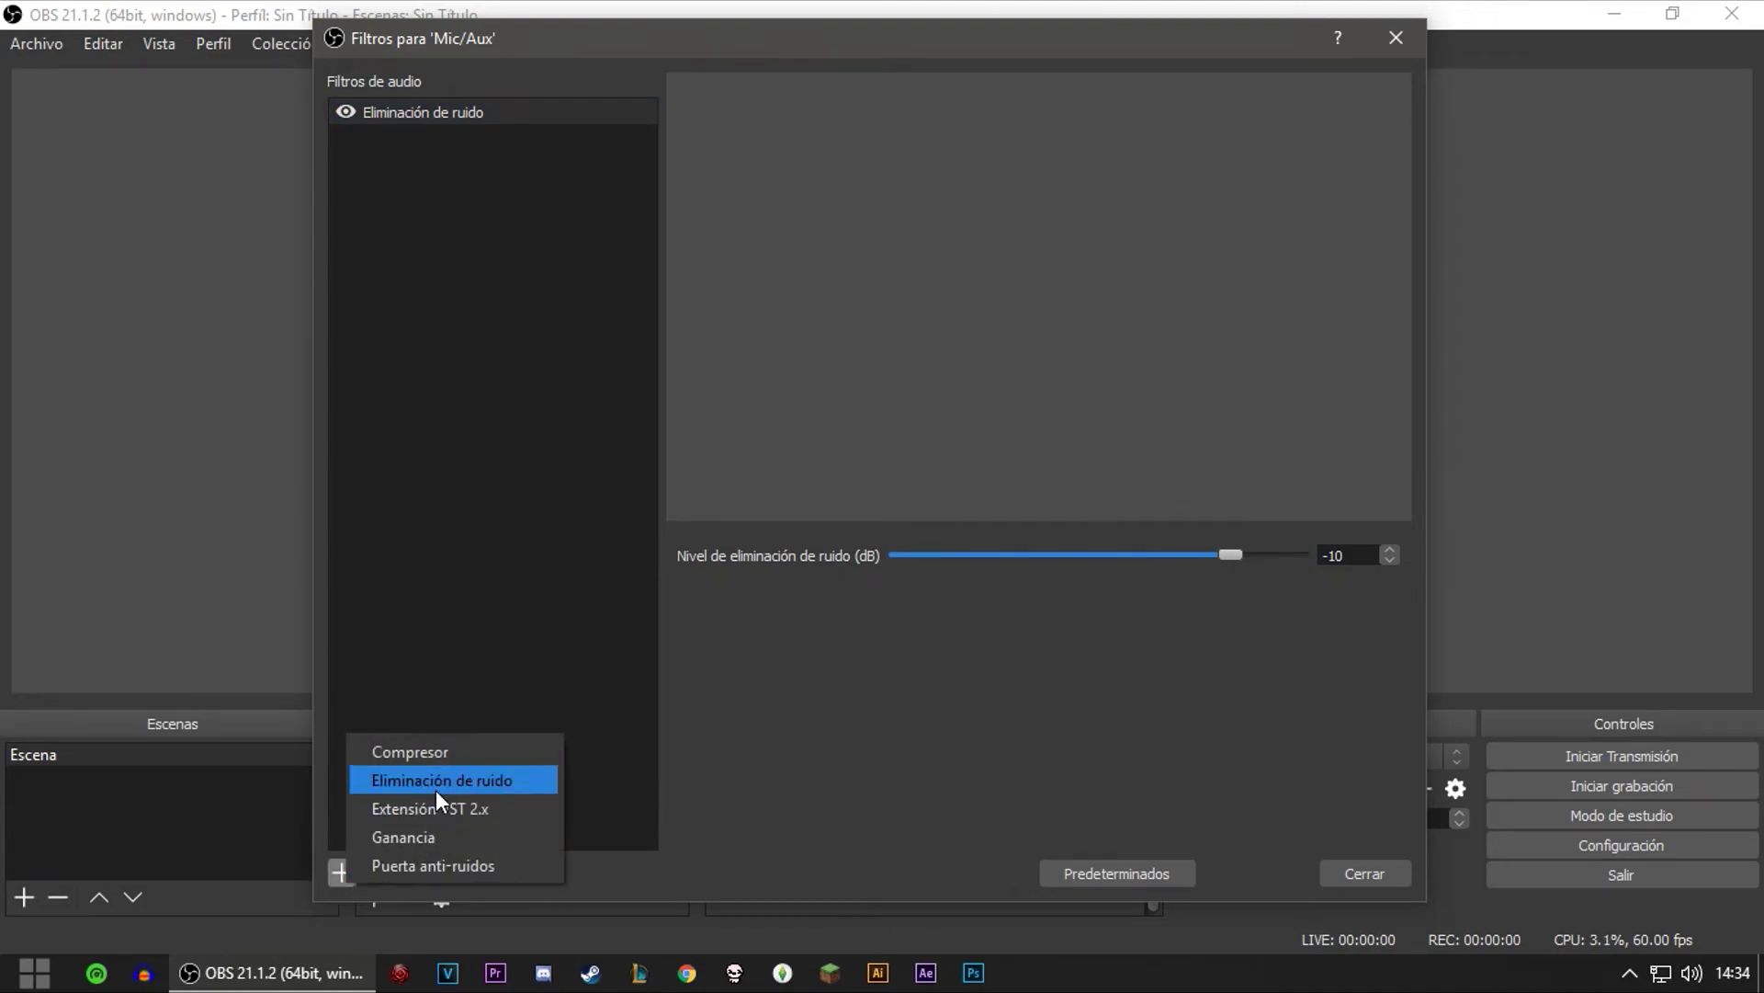
key("Escape")
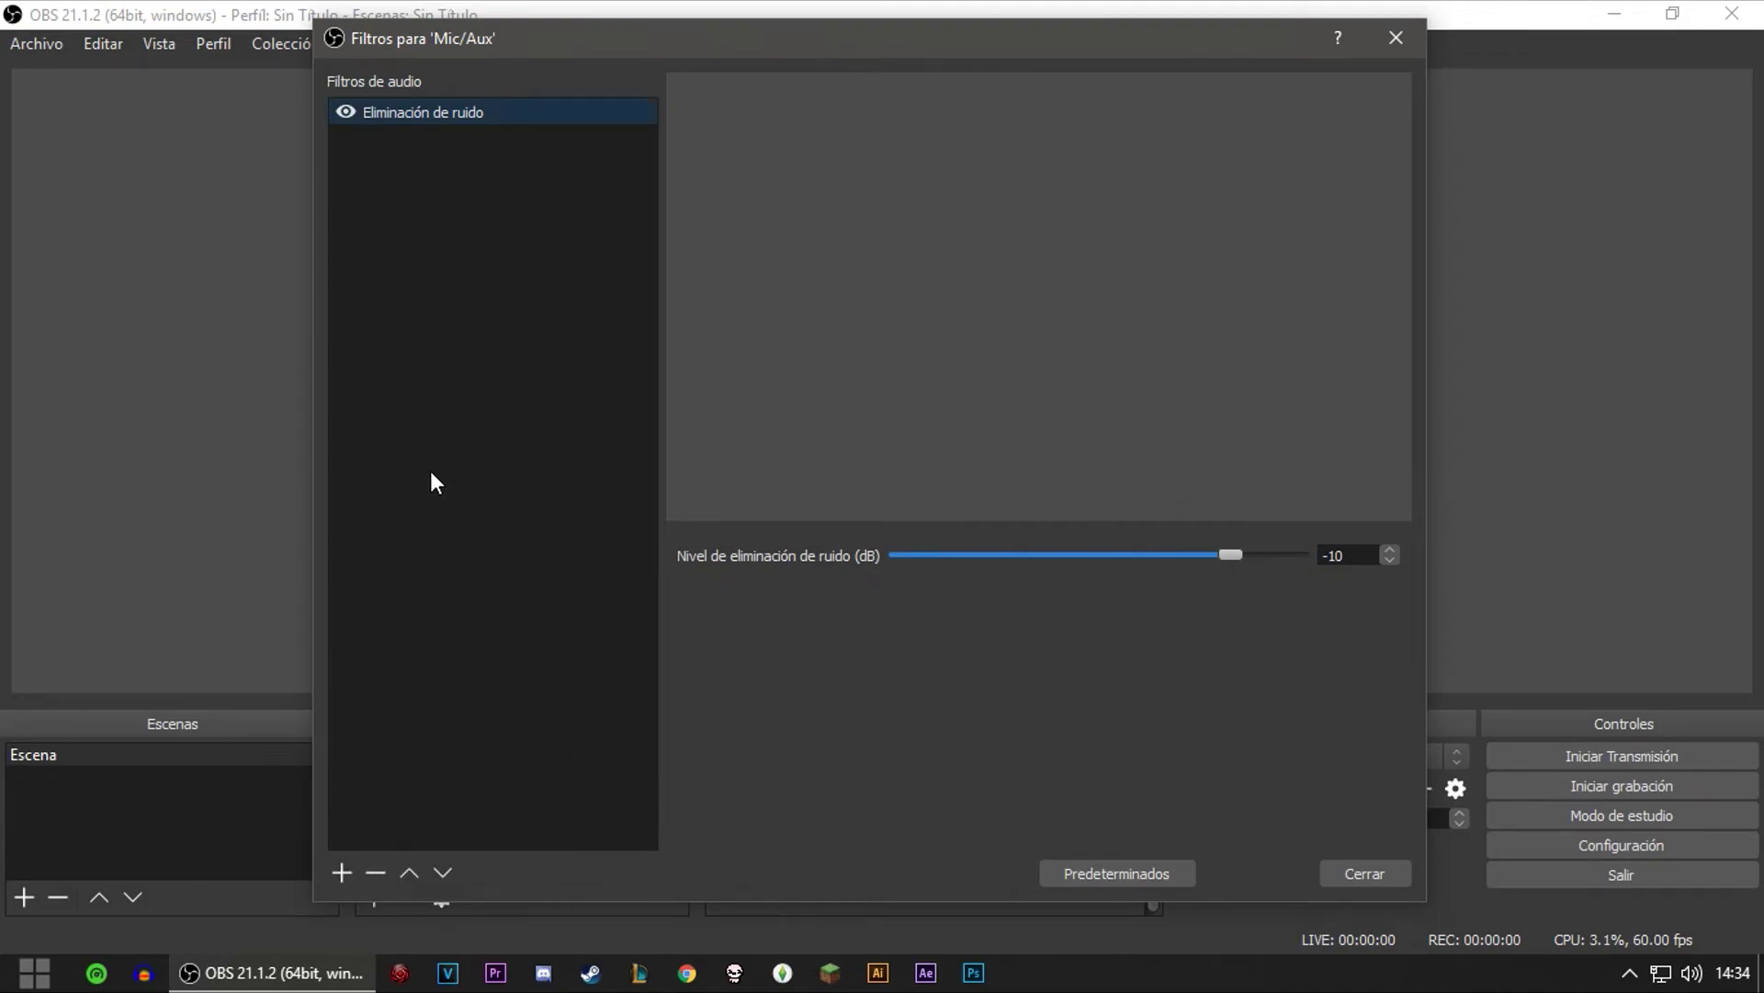
left_click(1353, 557)
left_click_drag(1230, 553, 1163, 561)
left_click_drag(1168, 552, 1230, 551)
left_click_drag(1296, 555, 1228, 555)
left_click(1364, 868)
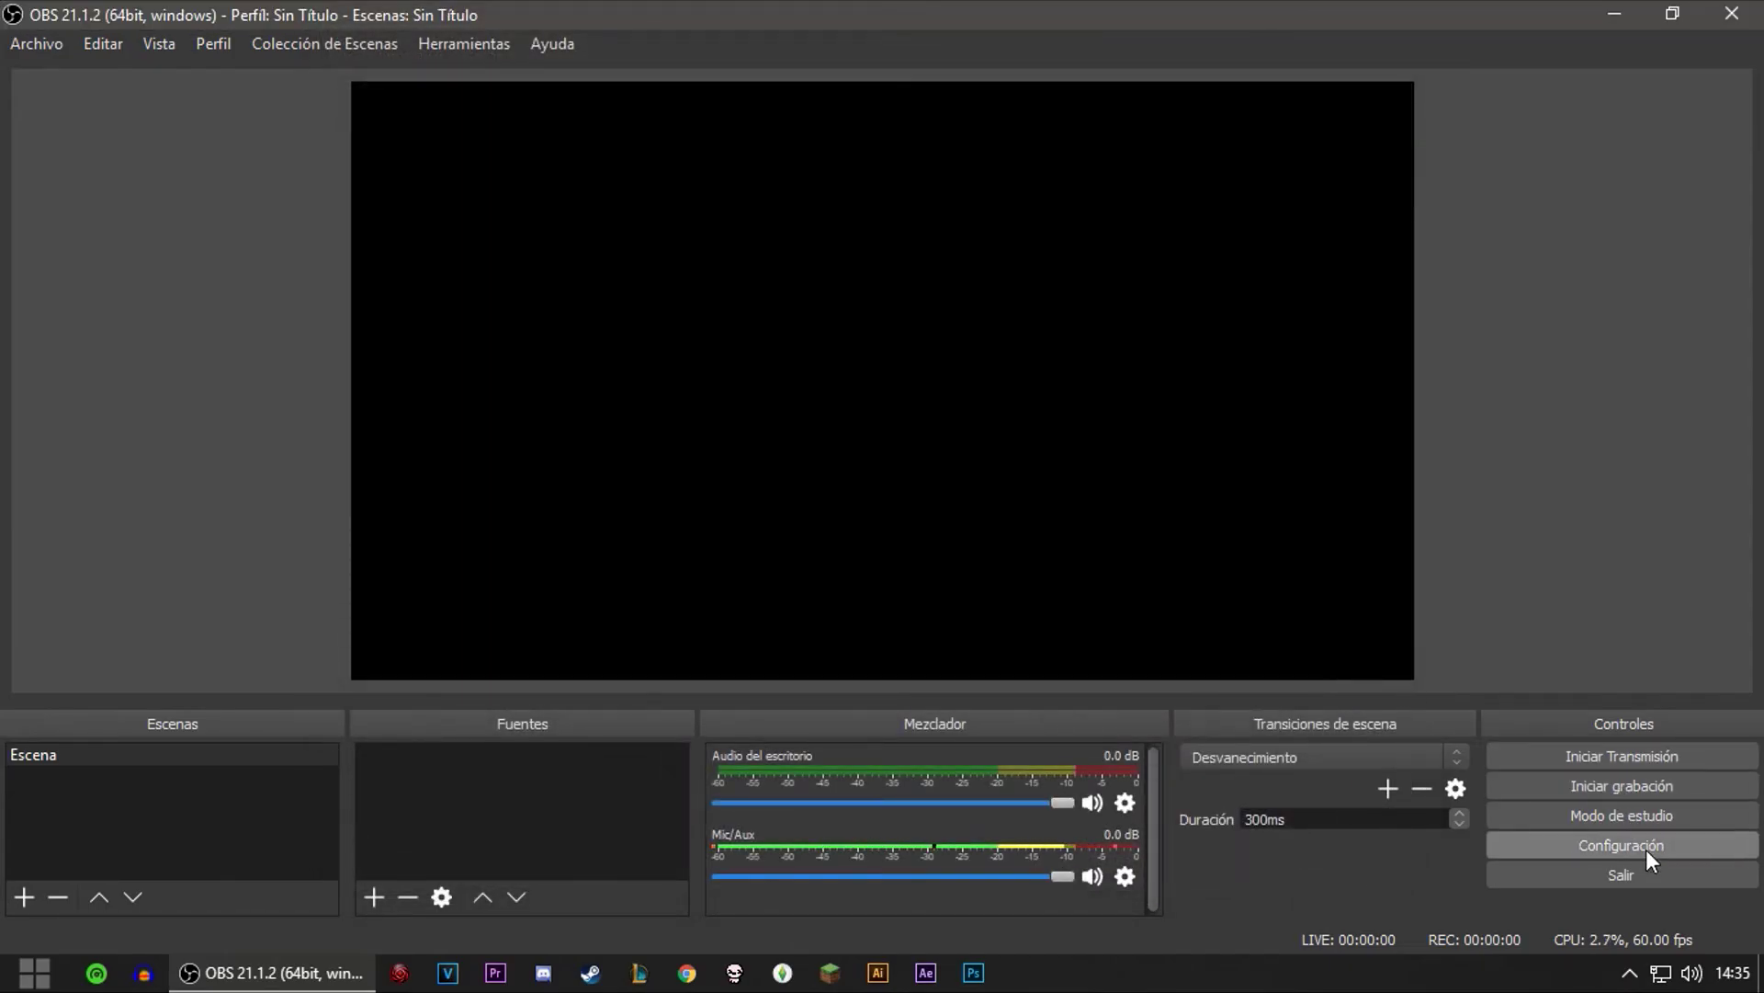
Review the recording path and CQP level in the output settings, accept the configuration, and minimize OBS.
left_click(1645, 850)
left_click(428, 248)
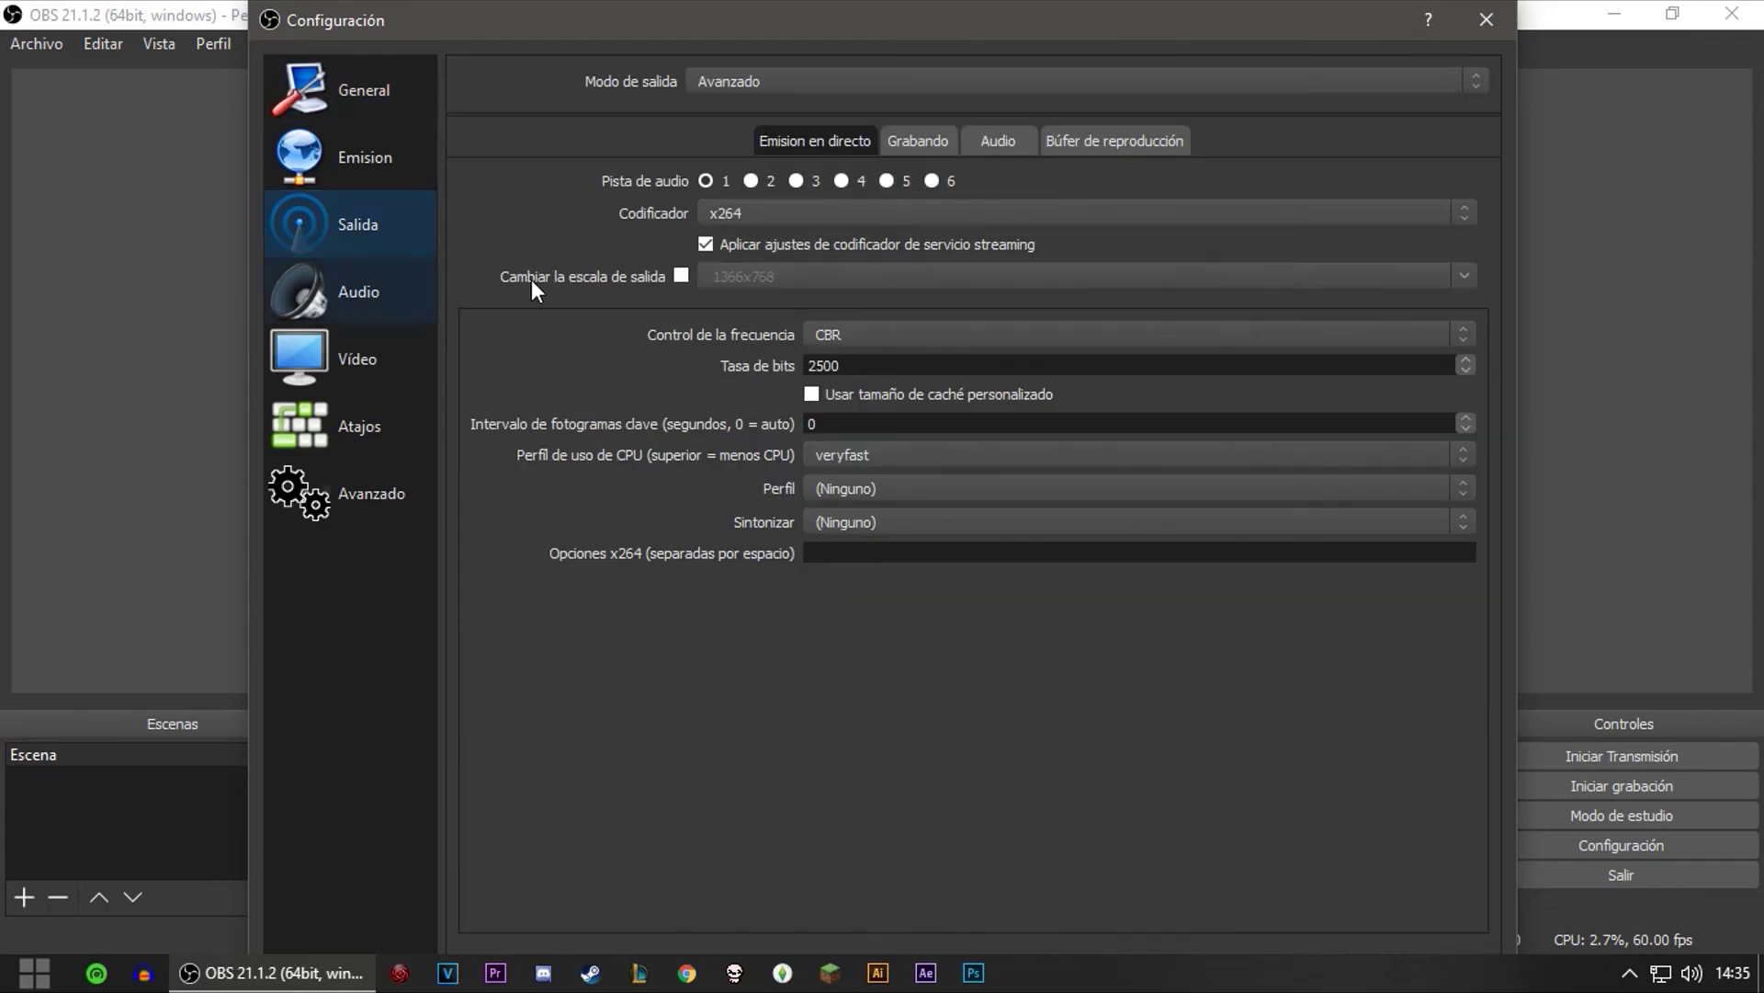
left_click(930, 142)
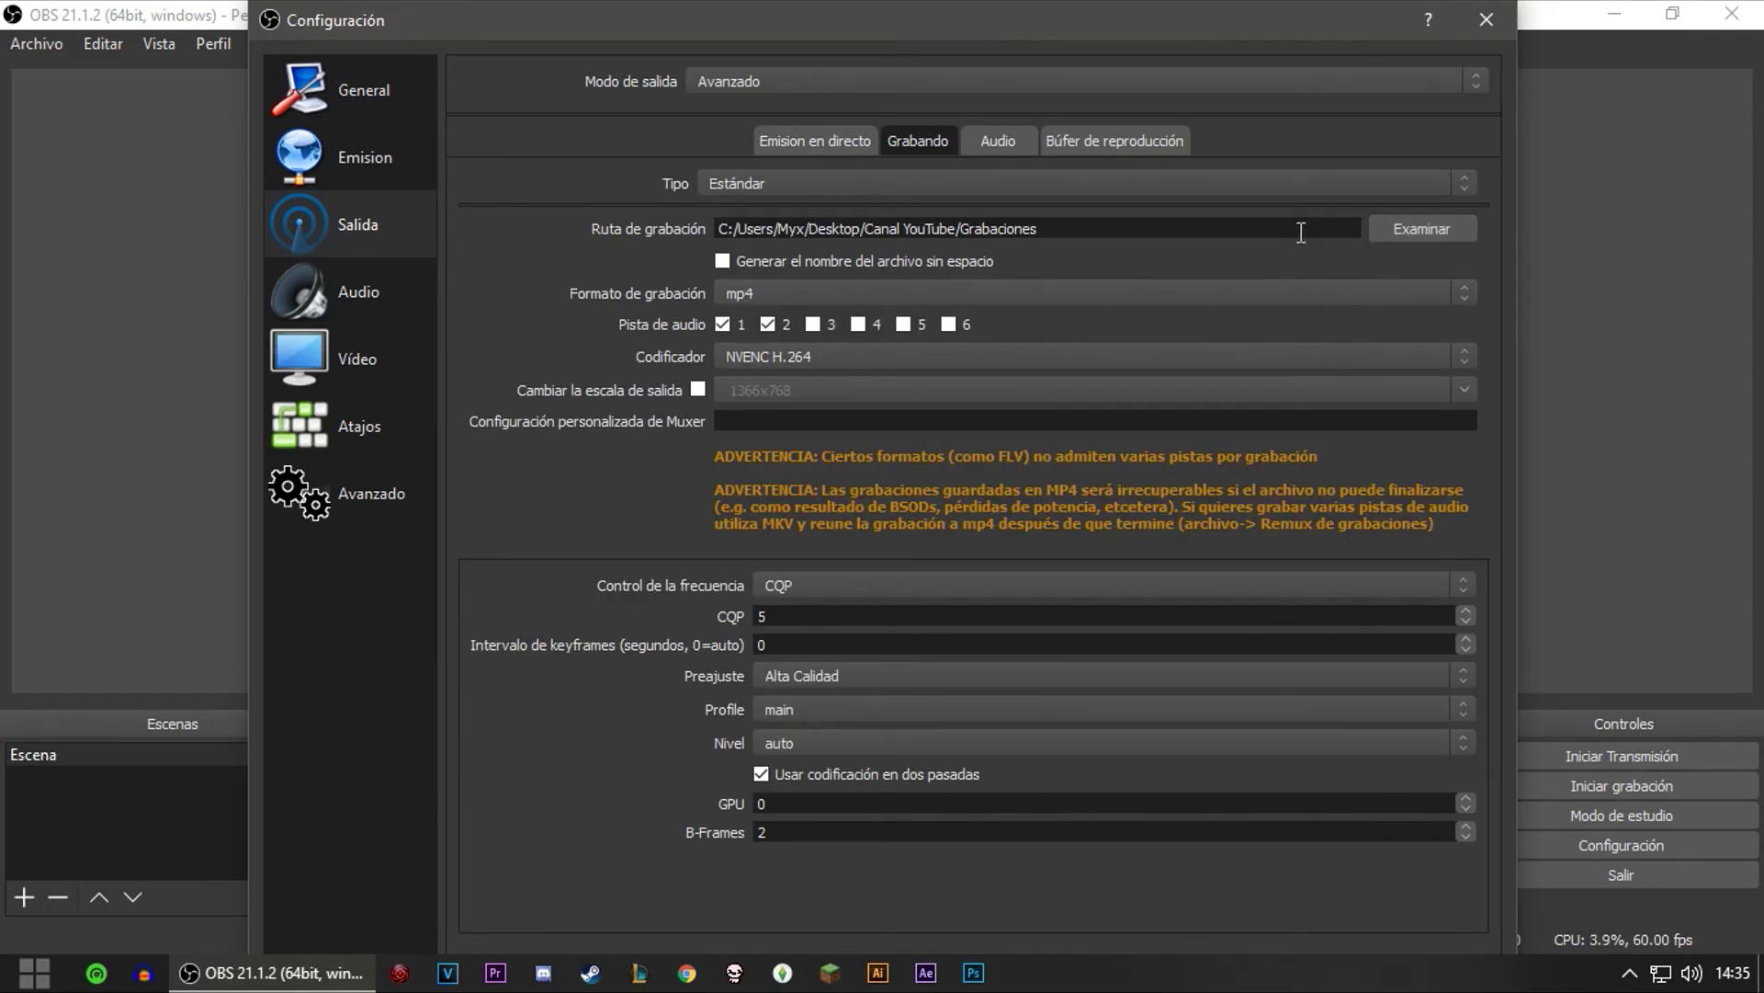
left_click_drag(1070, 228, 583, 198)
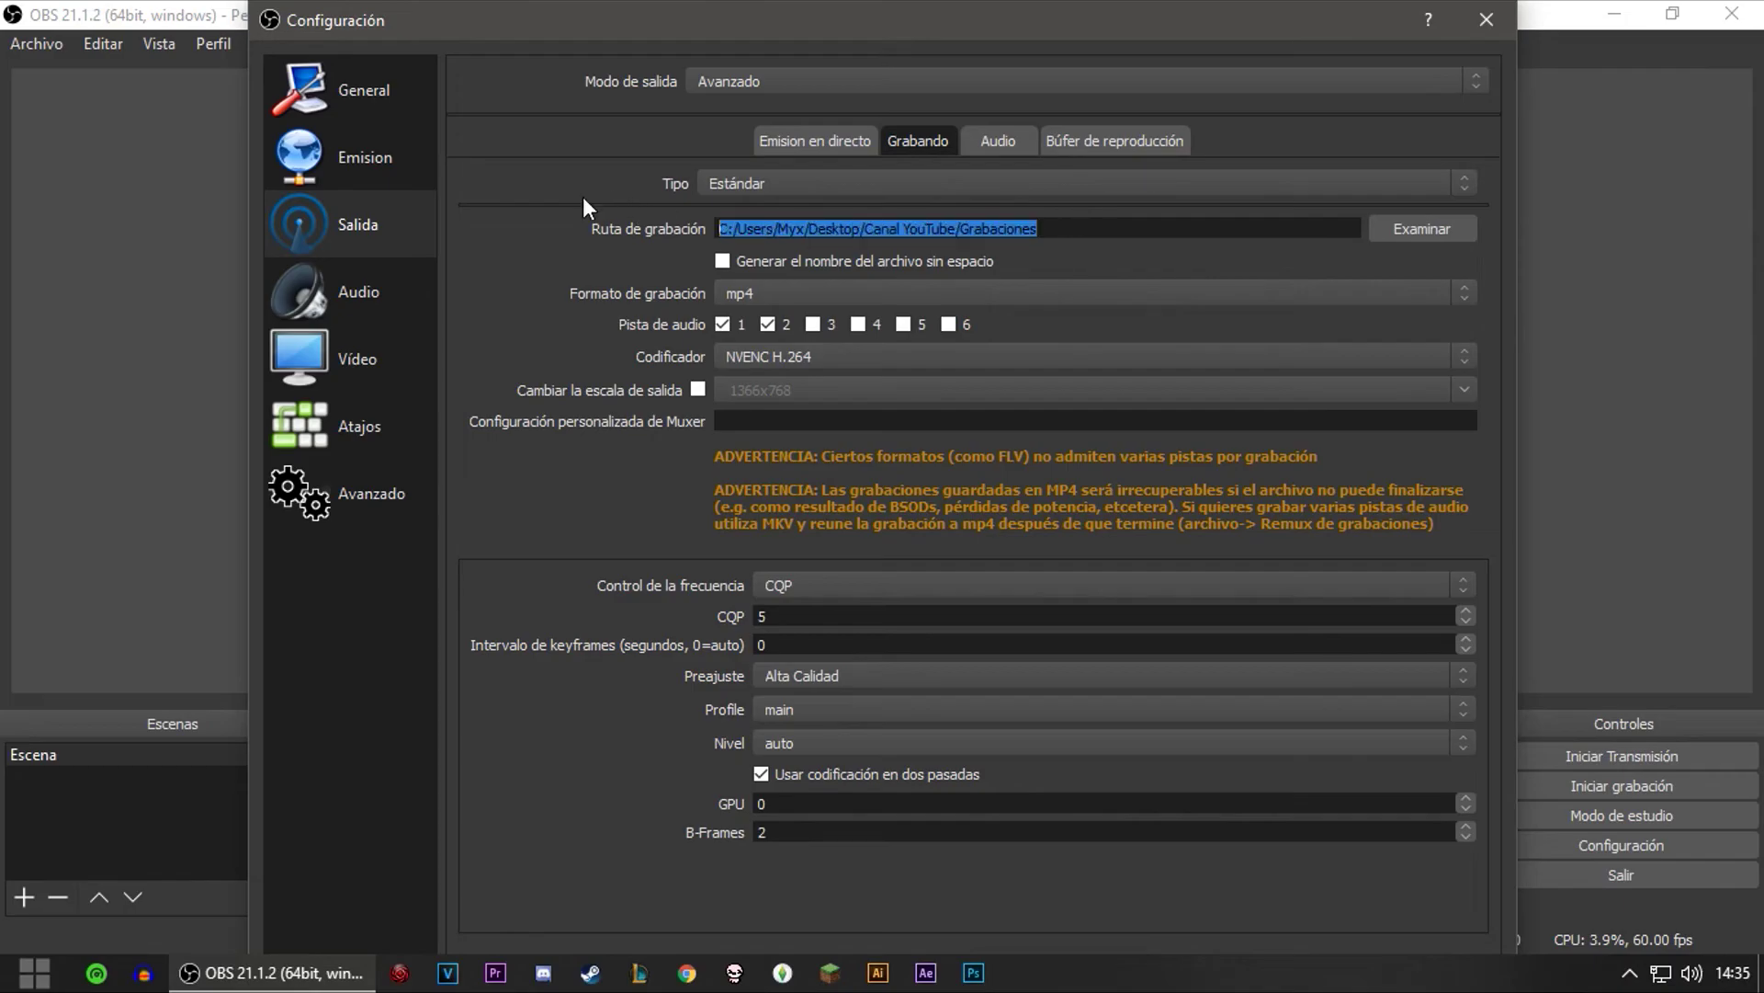
double_click(763, 229)
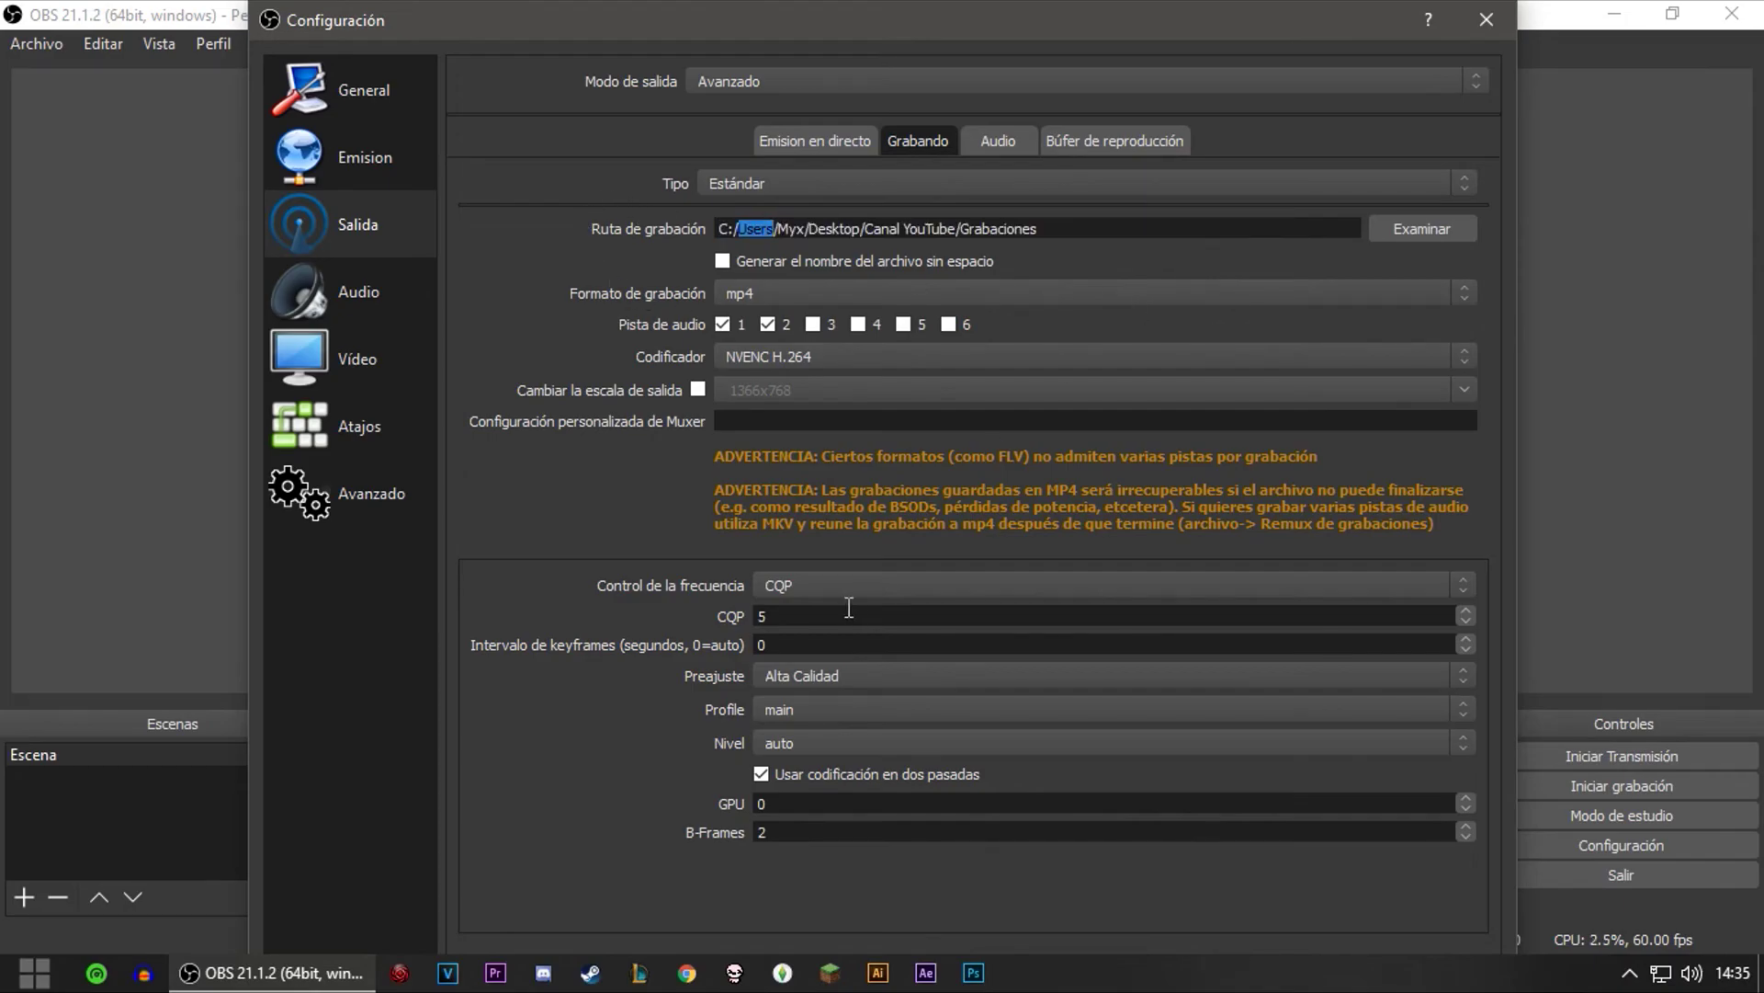
left_click(804, 616)
left_click_drag(1032, 1, 1018, 63)
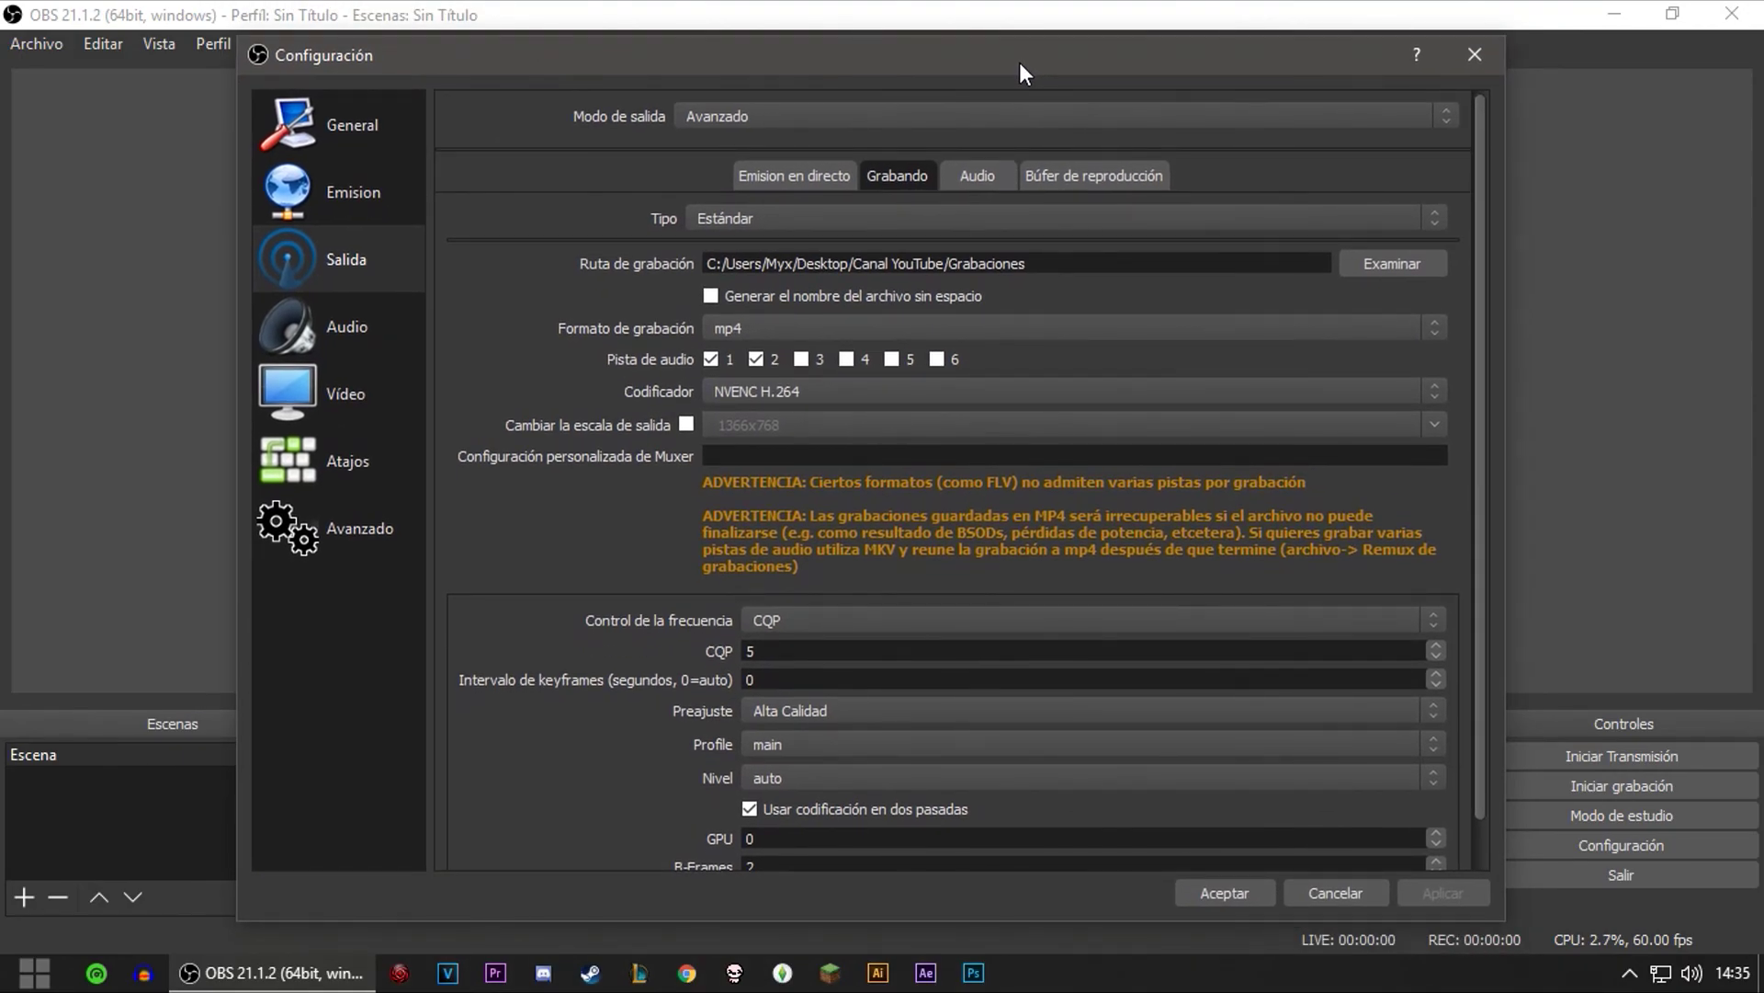
left_click(1226, 893)
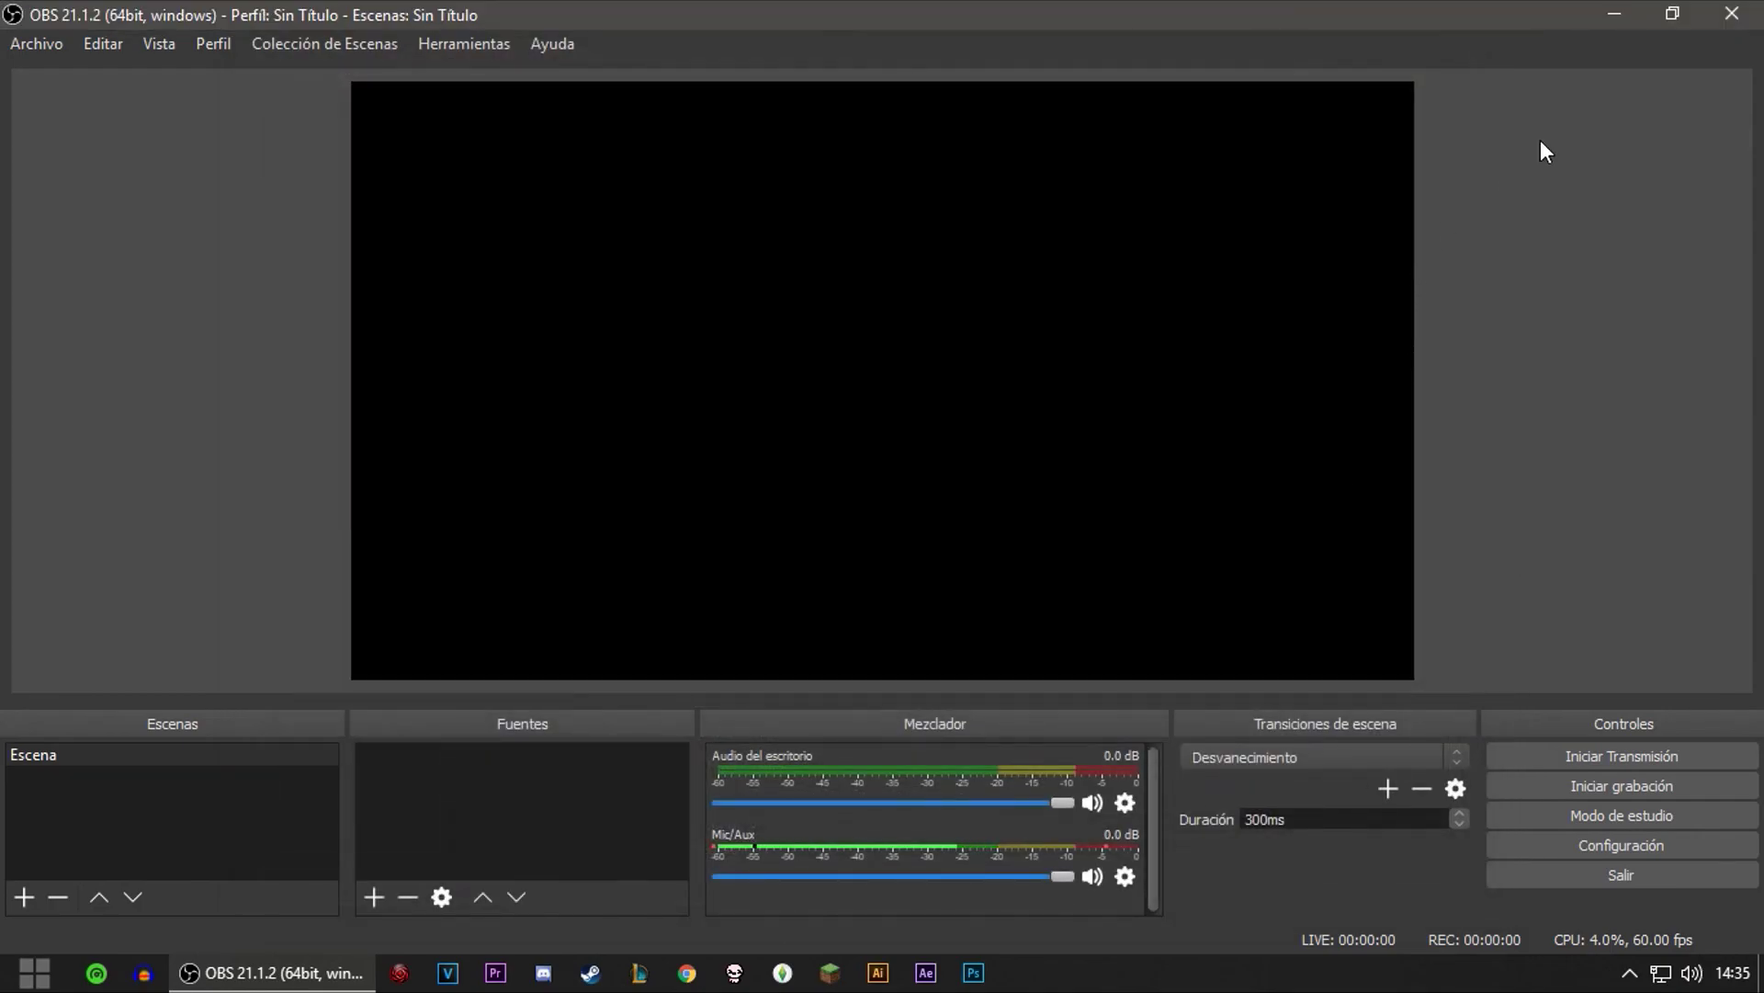
left_click(1610, 7)
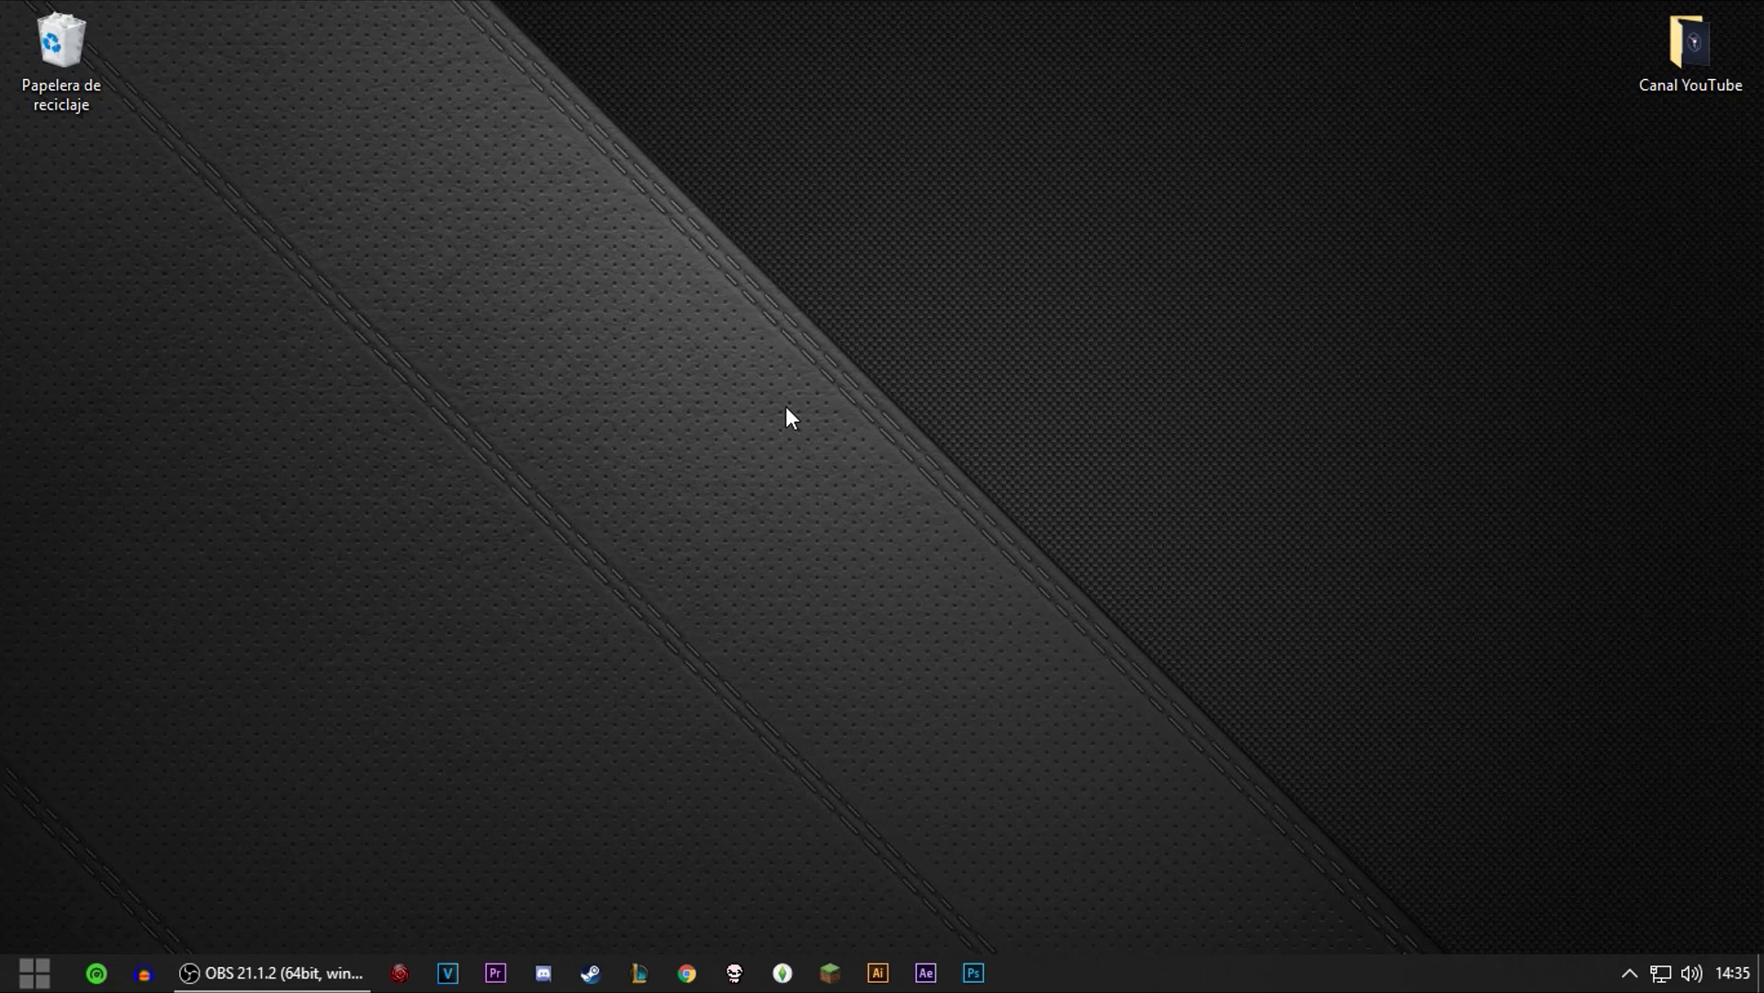